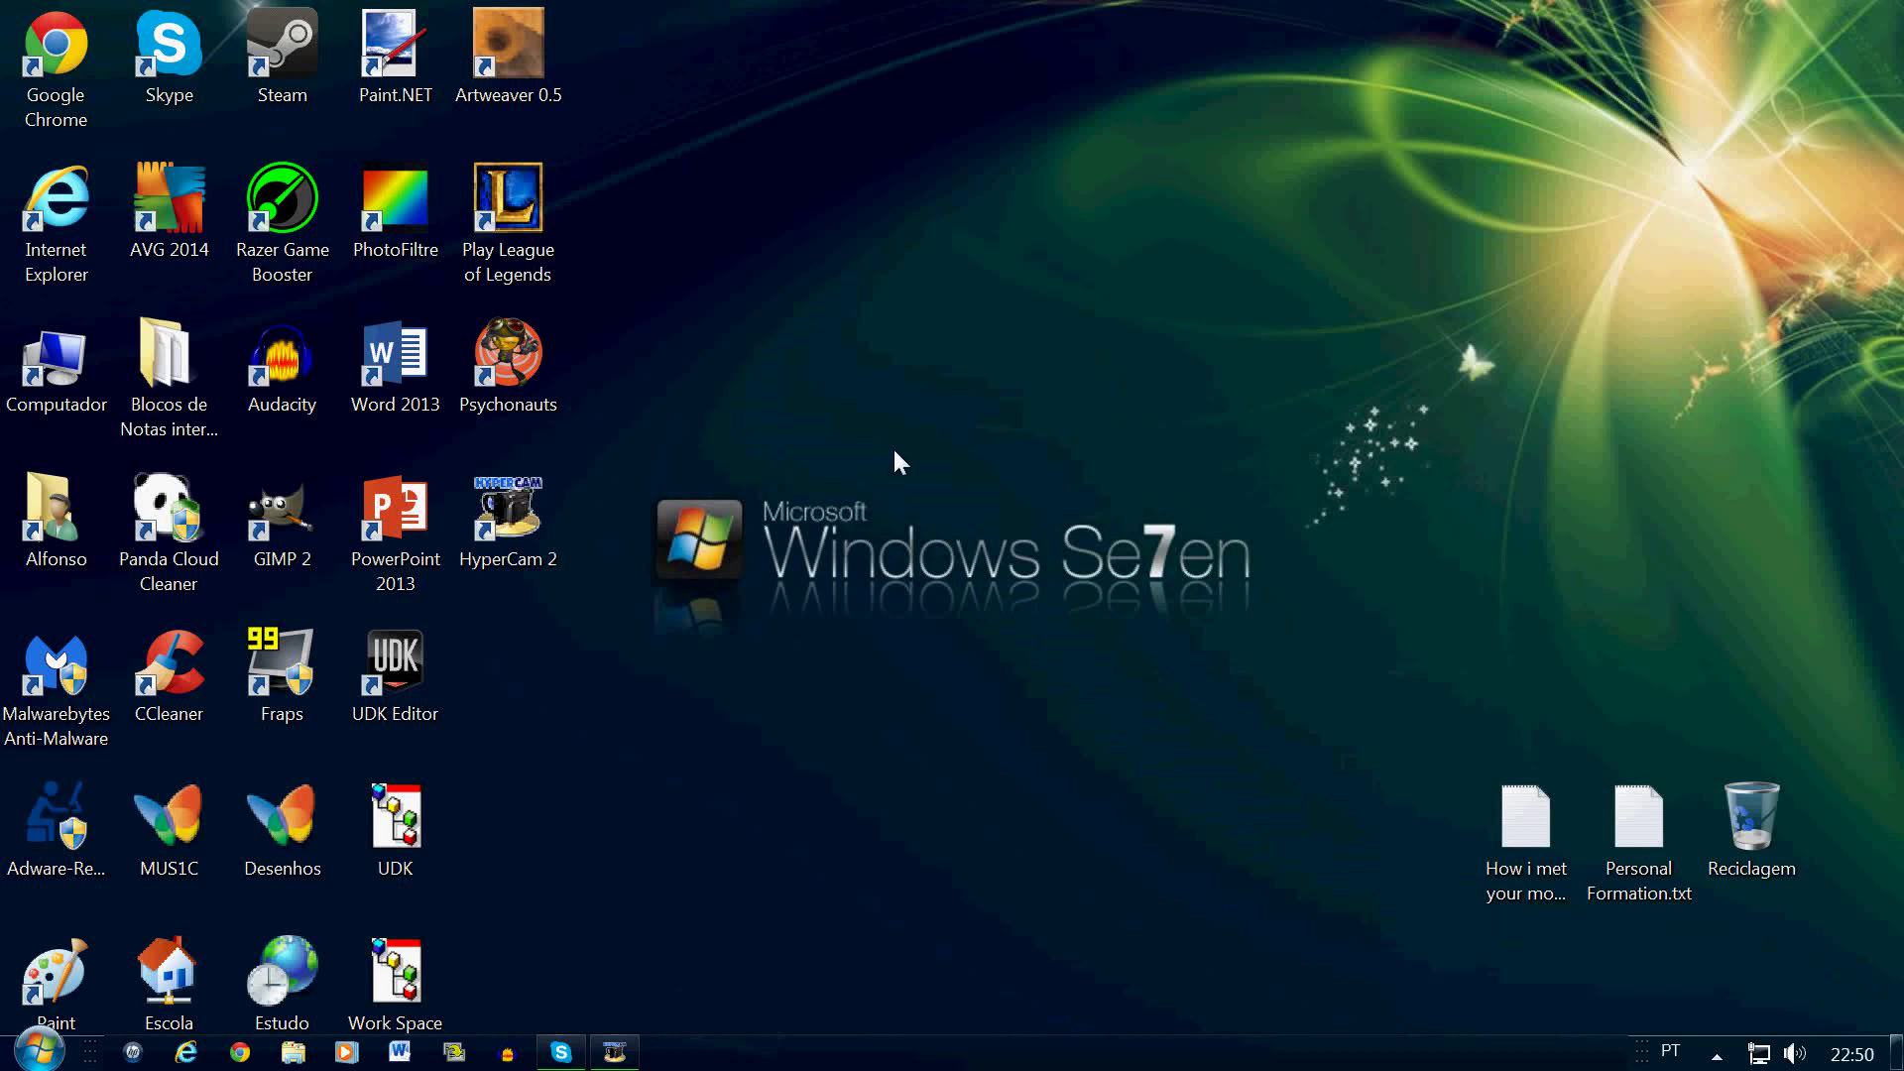
Step: After Psychonauts fails to start, open DisplaySettings.ini from C:\Program Files (x86)\Nordic Games\Psychonauts
{"action": "double_click", "coordinate": [522, 367]}
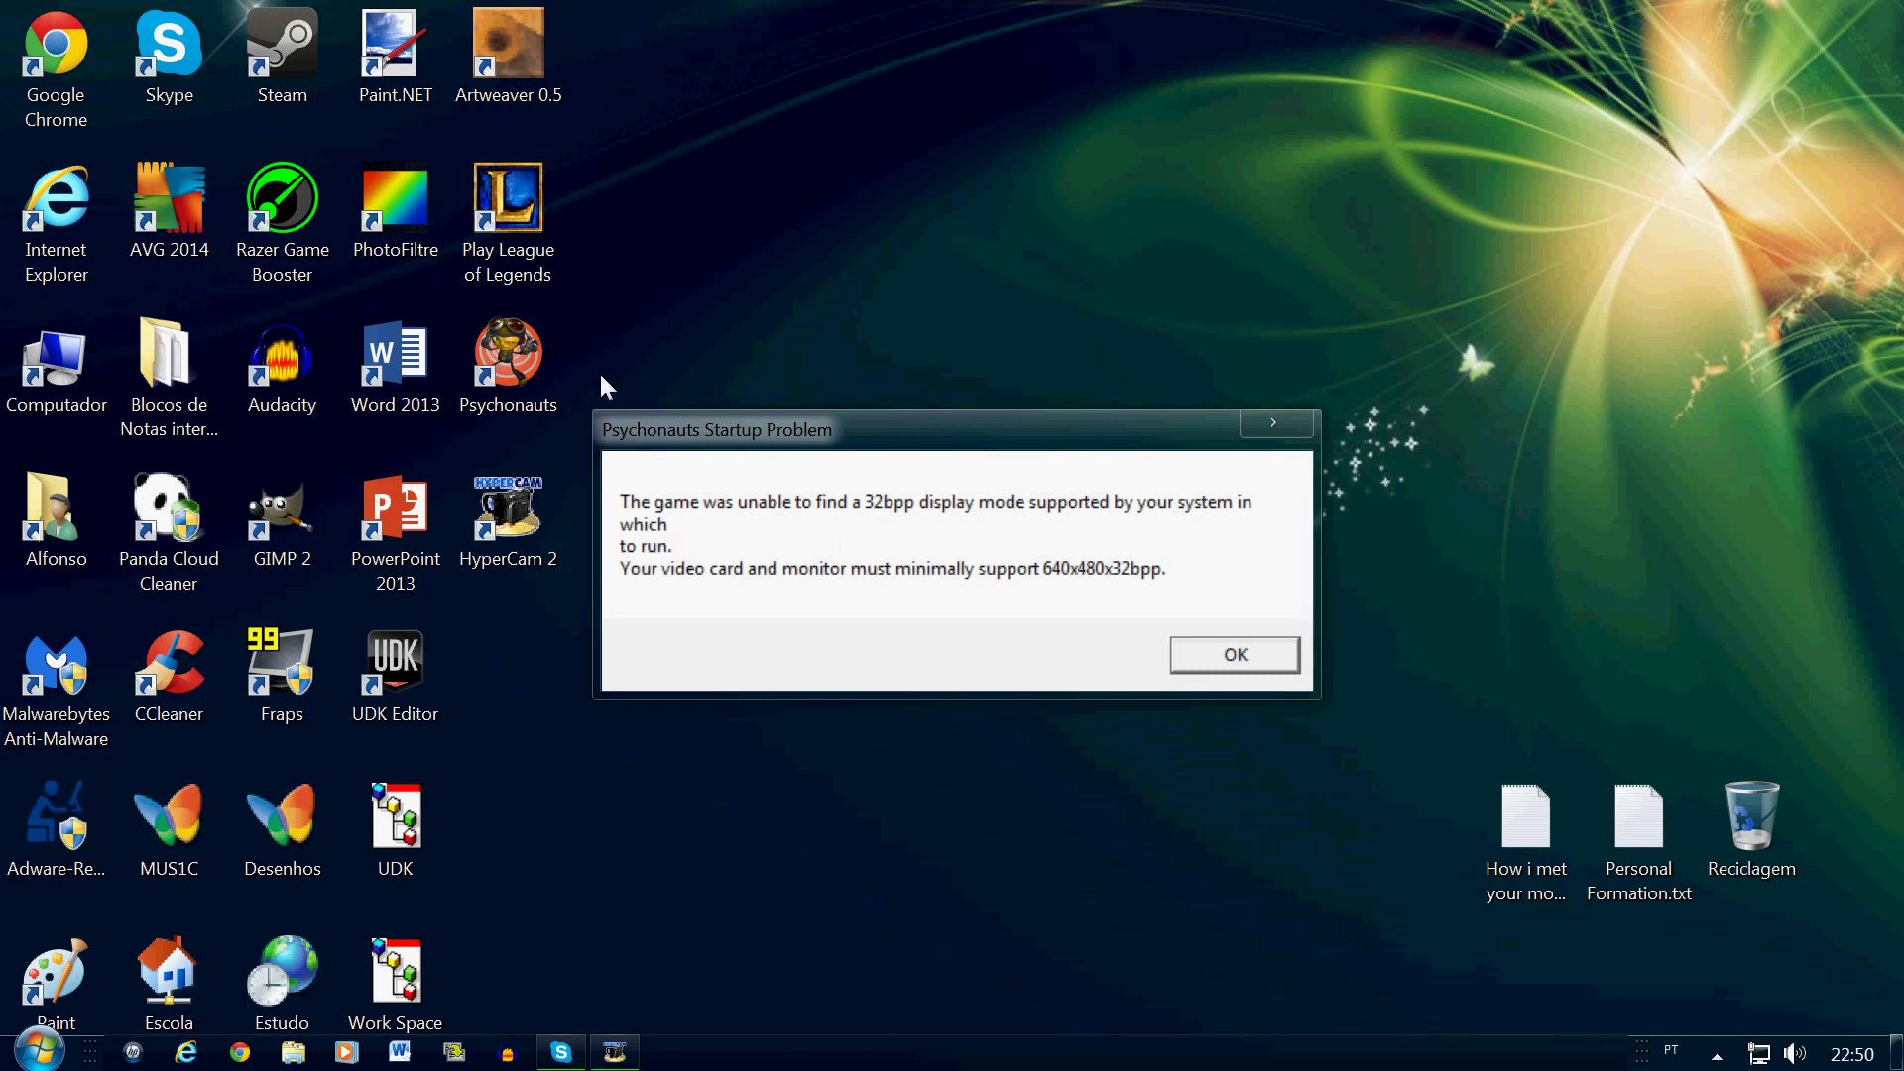
{"action": "left_click", "coordinate": [1183, 653]}
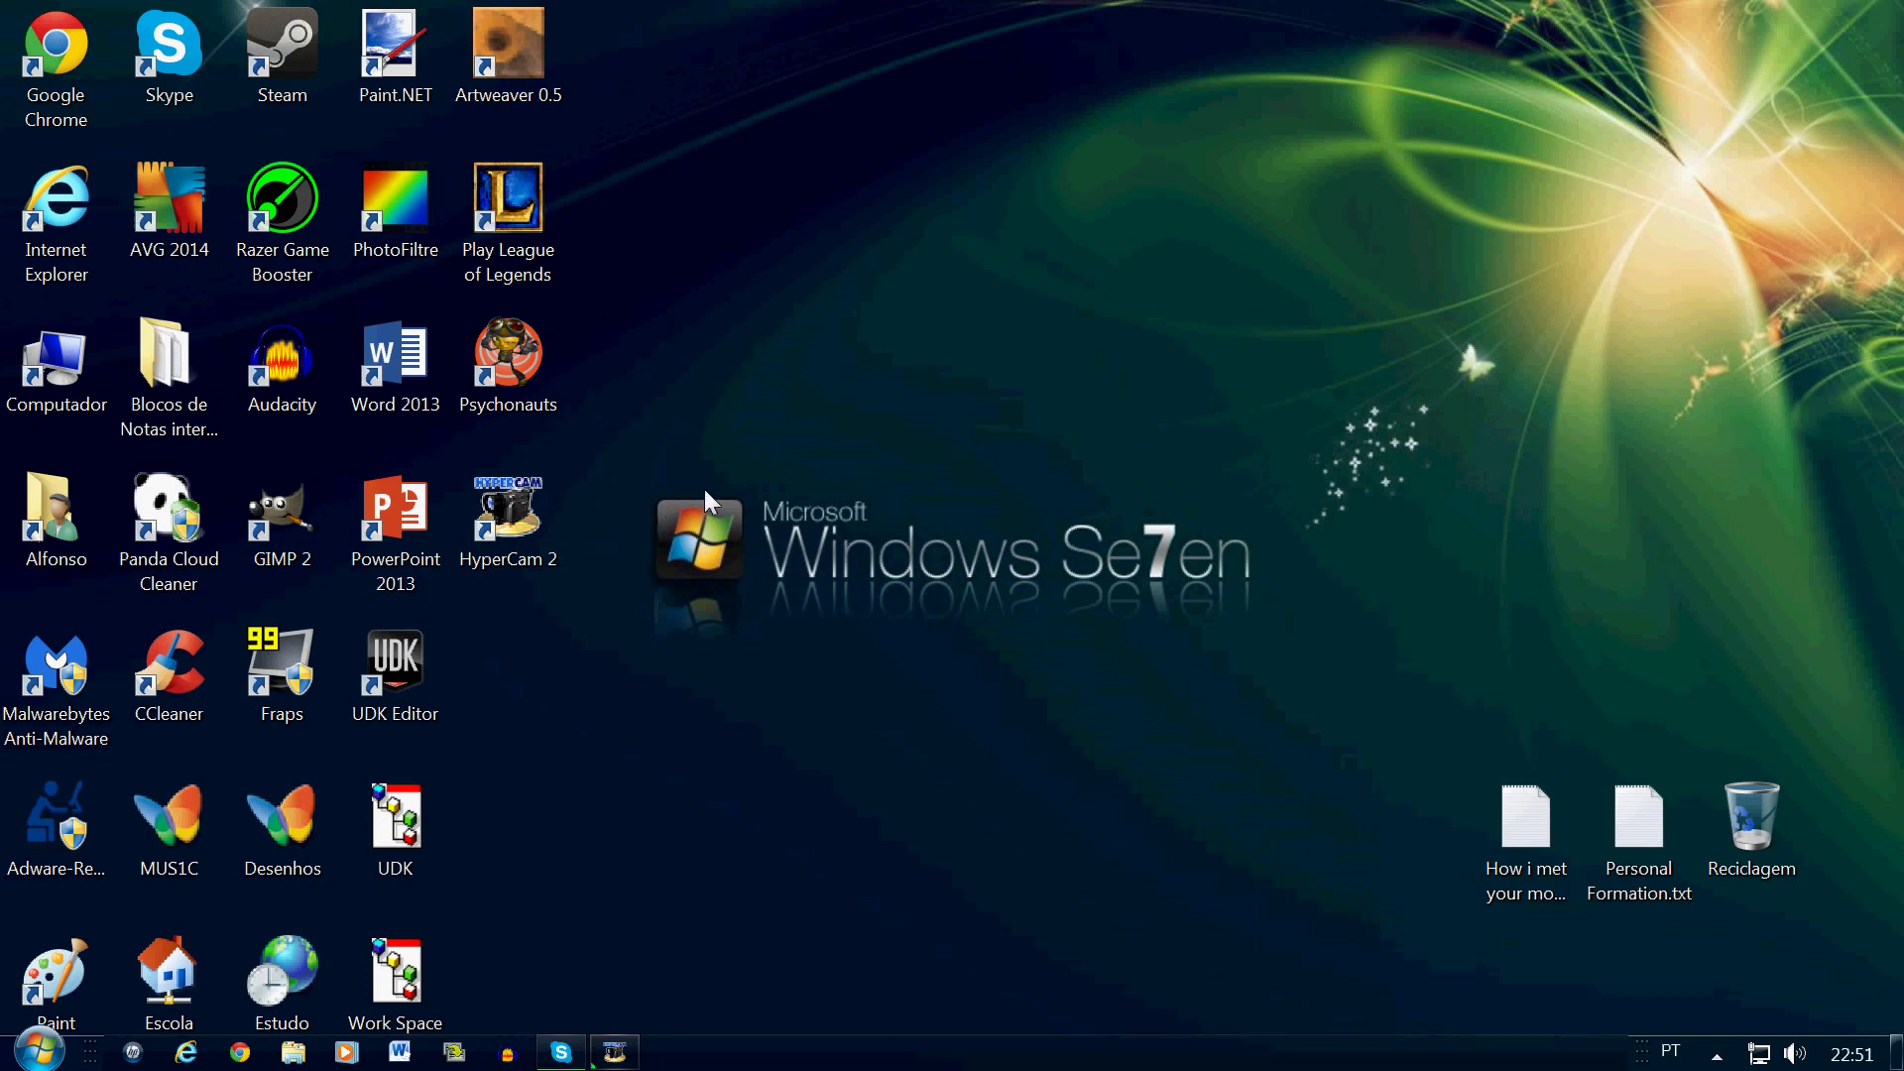
{"action": "double_click", "coordinate": [33, 384]}
{"action": "double_click", "coordinate": [461, 565]}
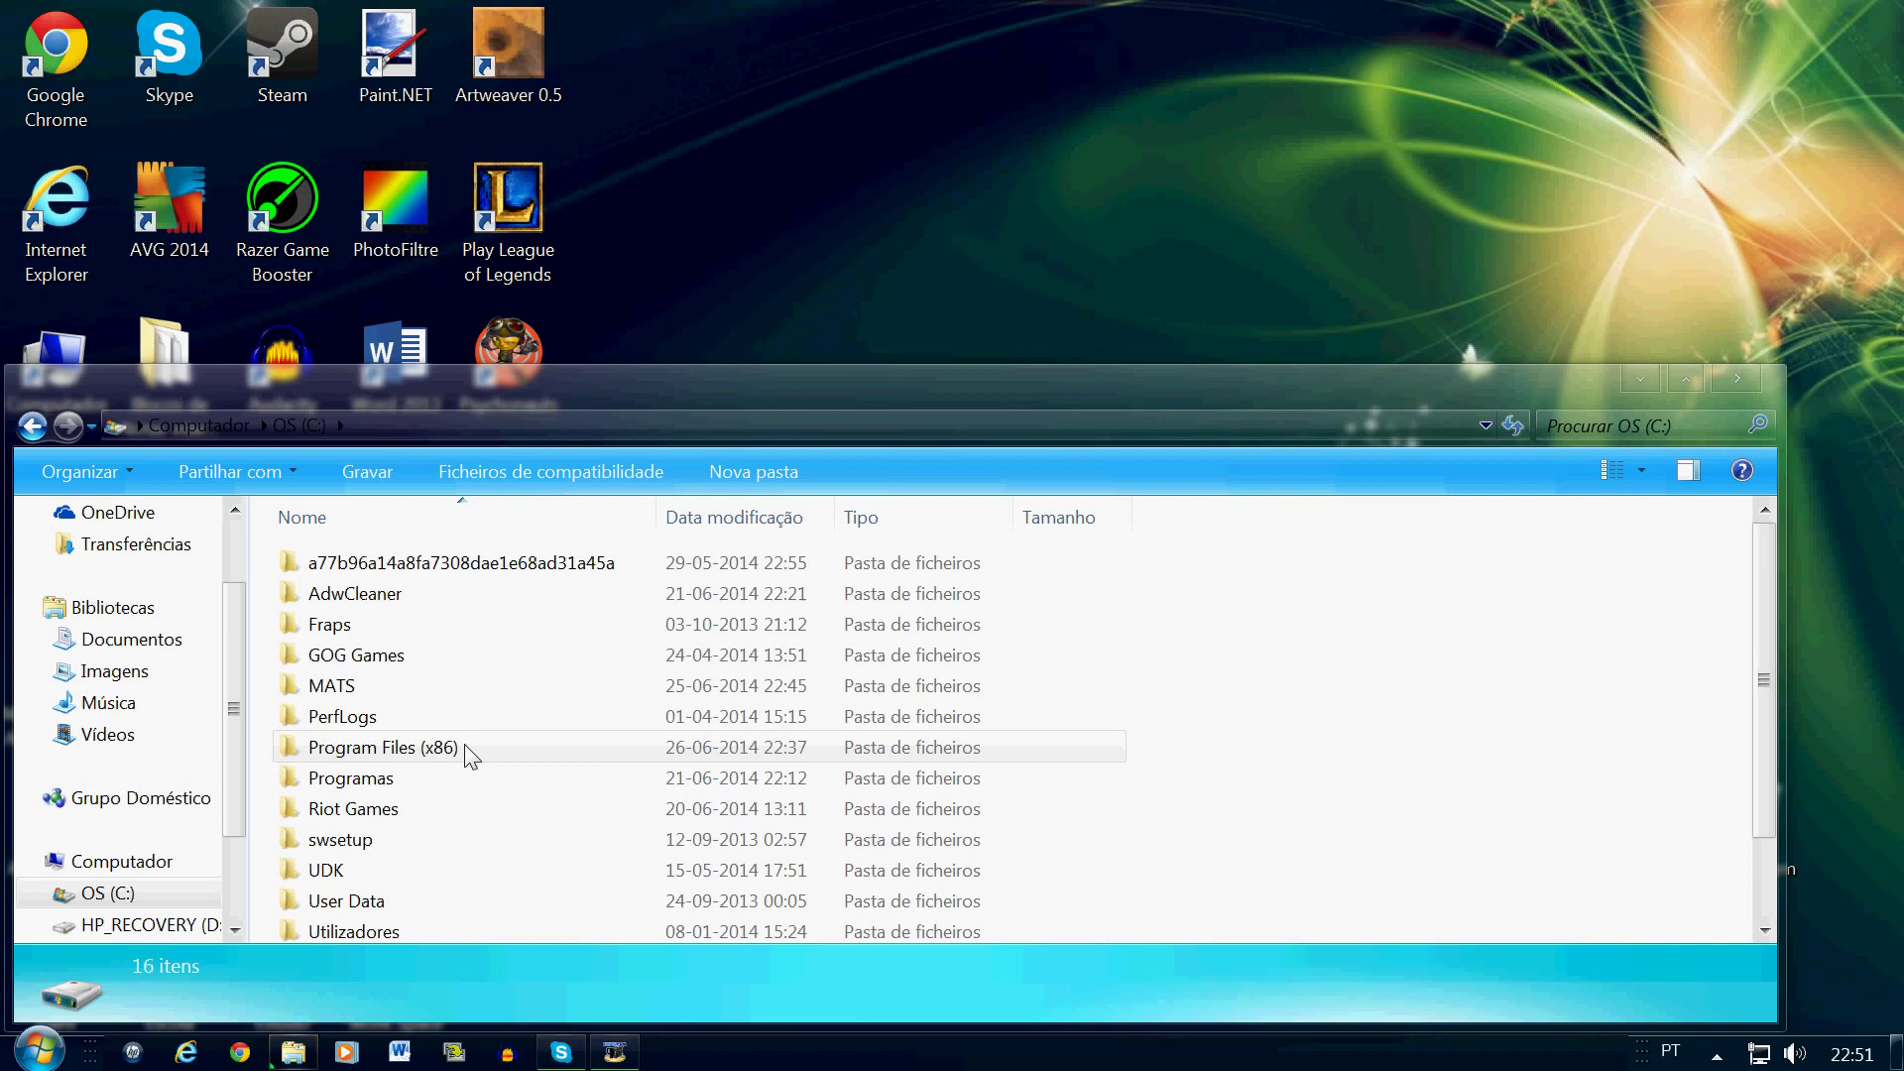
{"action": "double_click", "coordinate": [466, 755]}
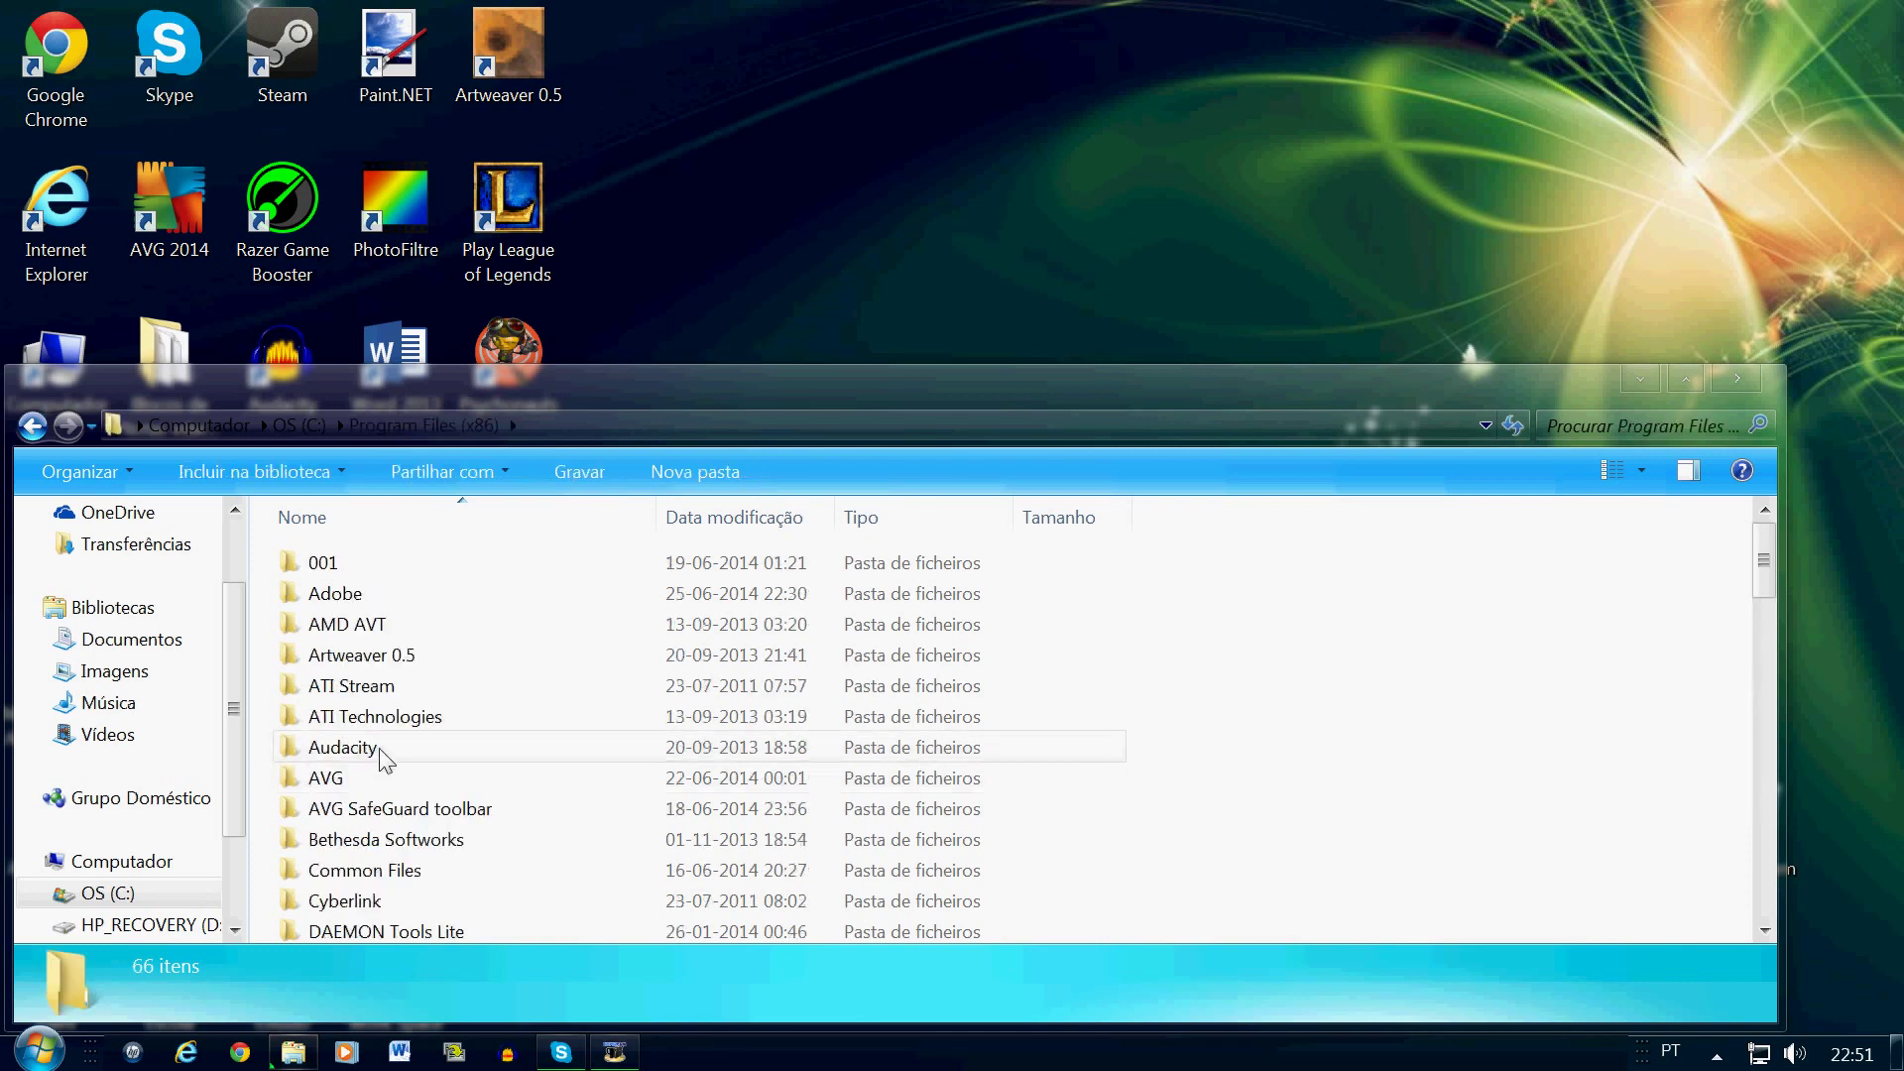
{"action": "scroll", "coordinate": [437, 807], "scroll_direction": "down", "scroll_amount": 2}
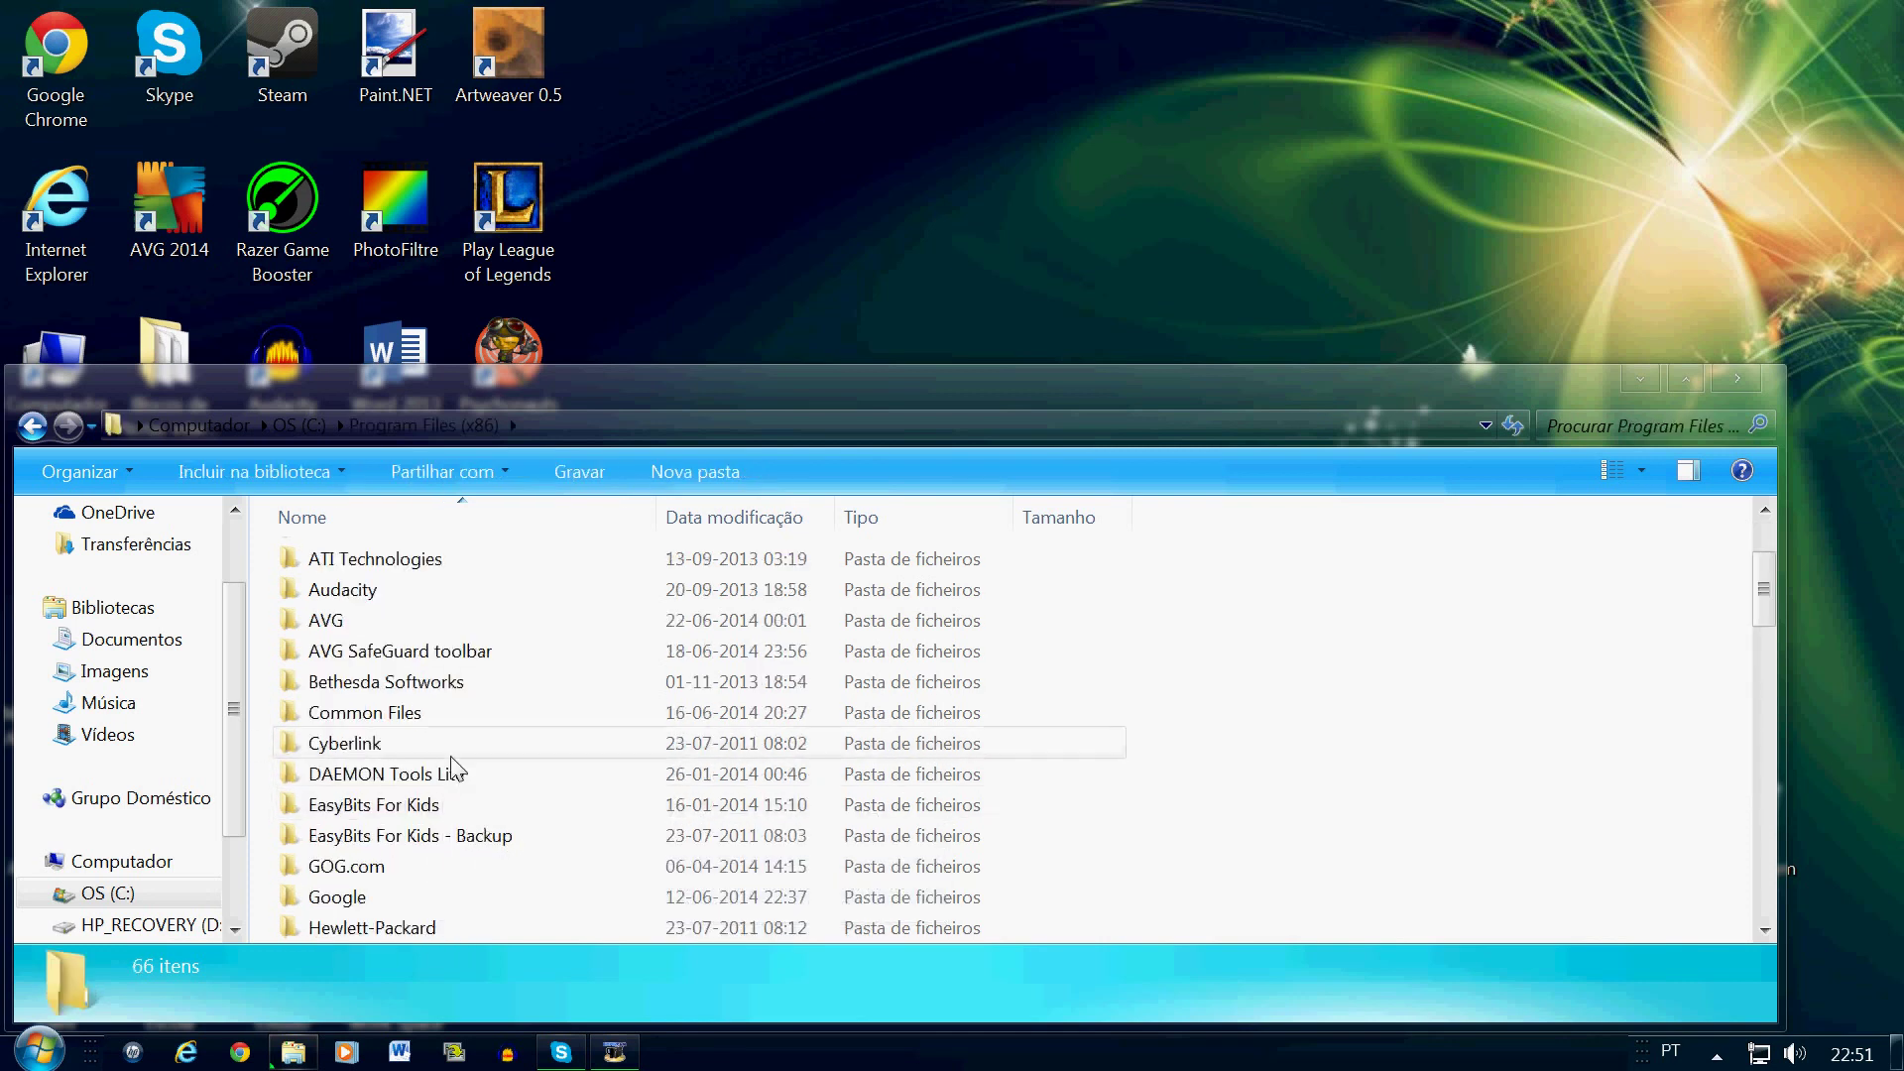
{"action": "key", "text": "n"}
{"action": "key", "text": "Return"}
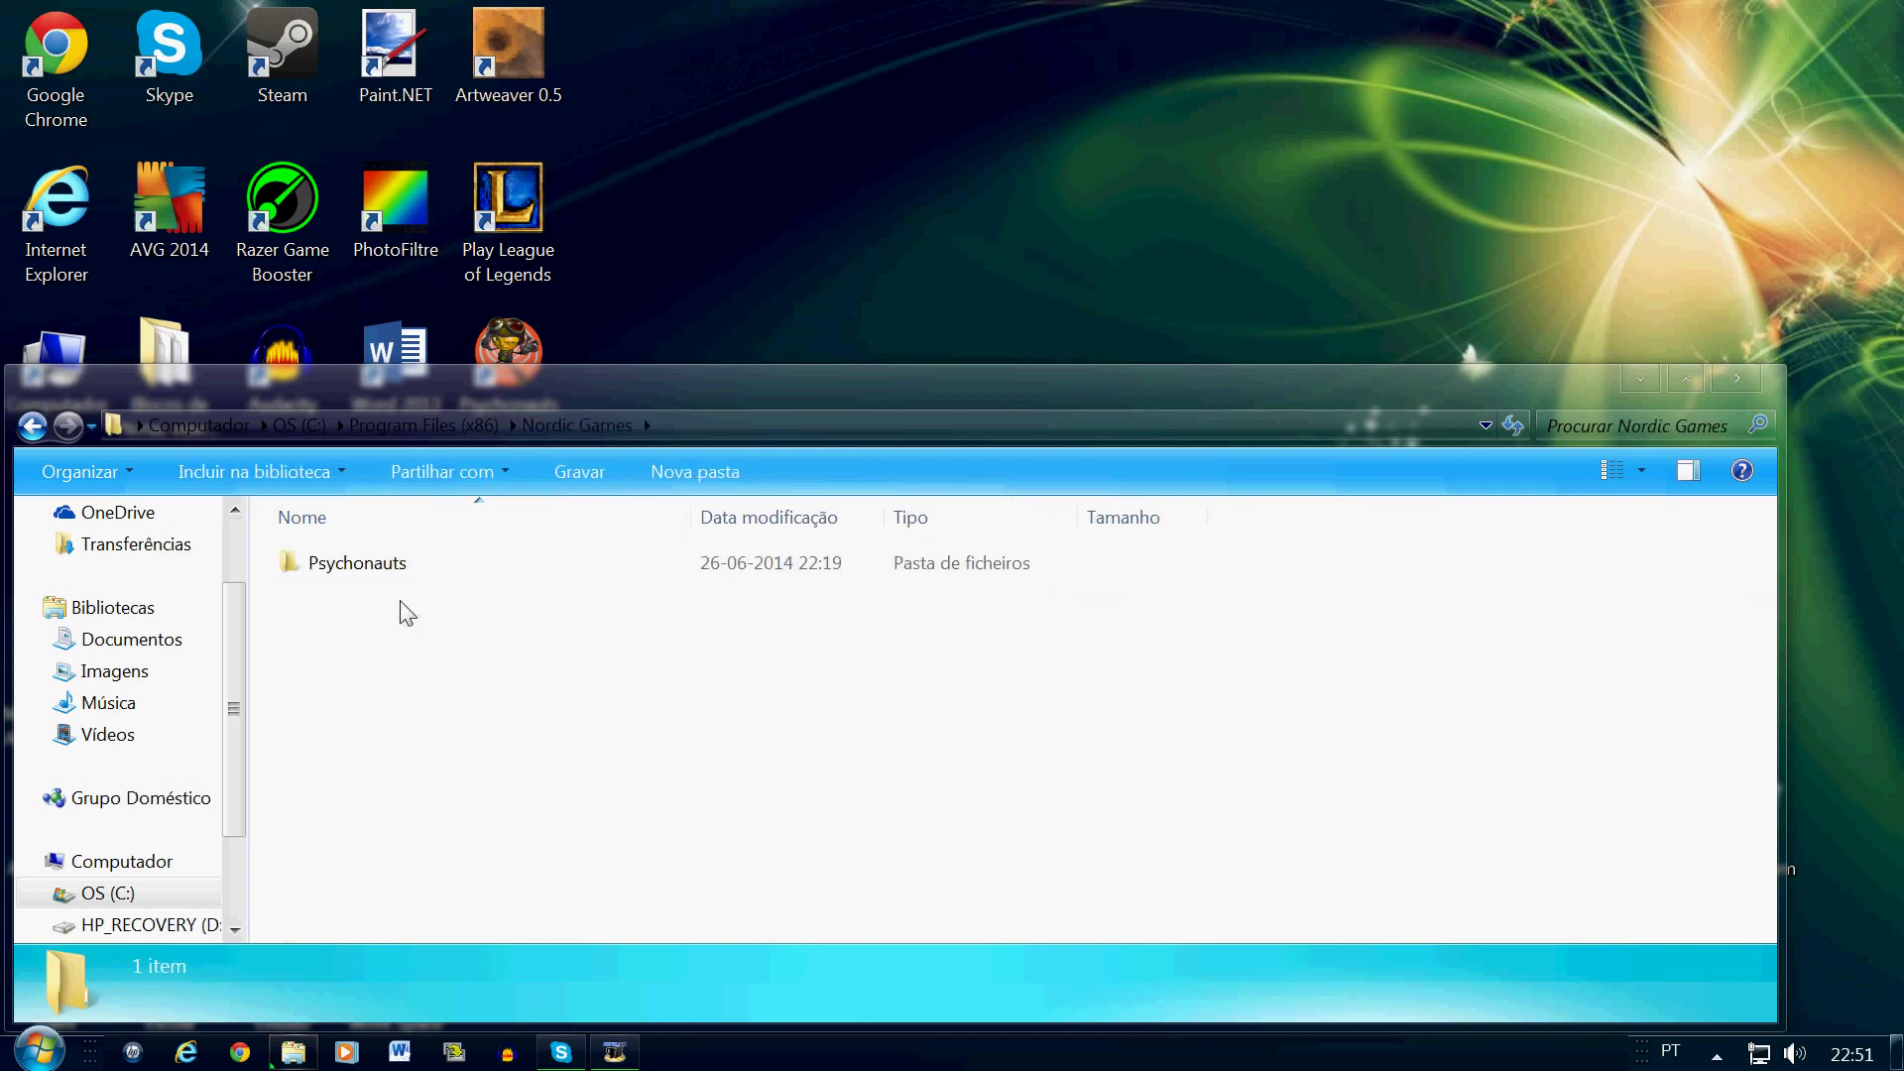
{"action": "double_click", "coordinate": [370, 564]}
{"action": "scroll", "coordinate": [490, 717], "scroll_direction": "down", "scroll_amount": 1}
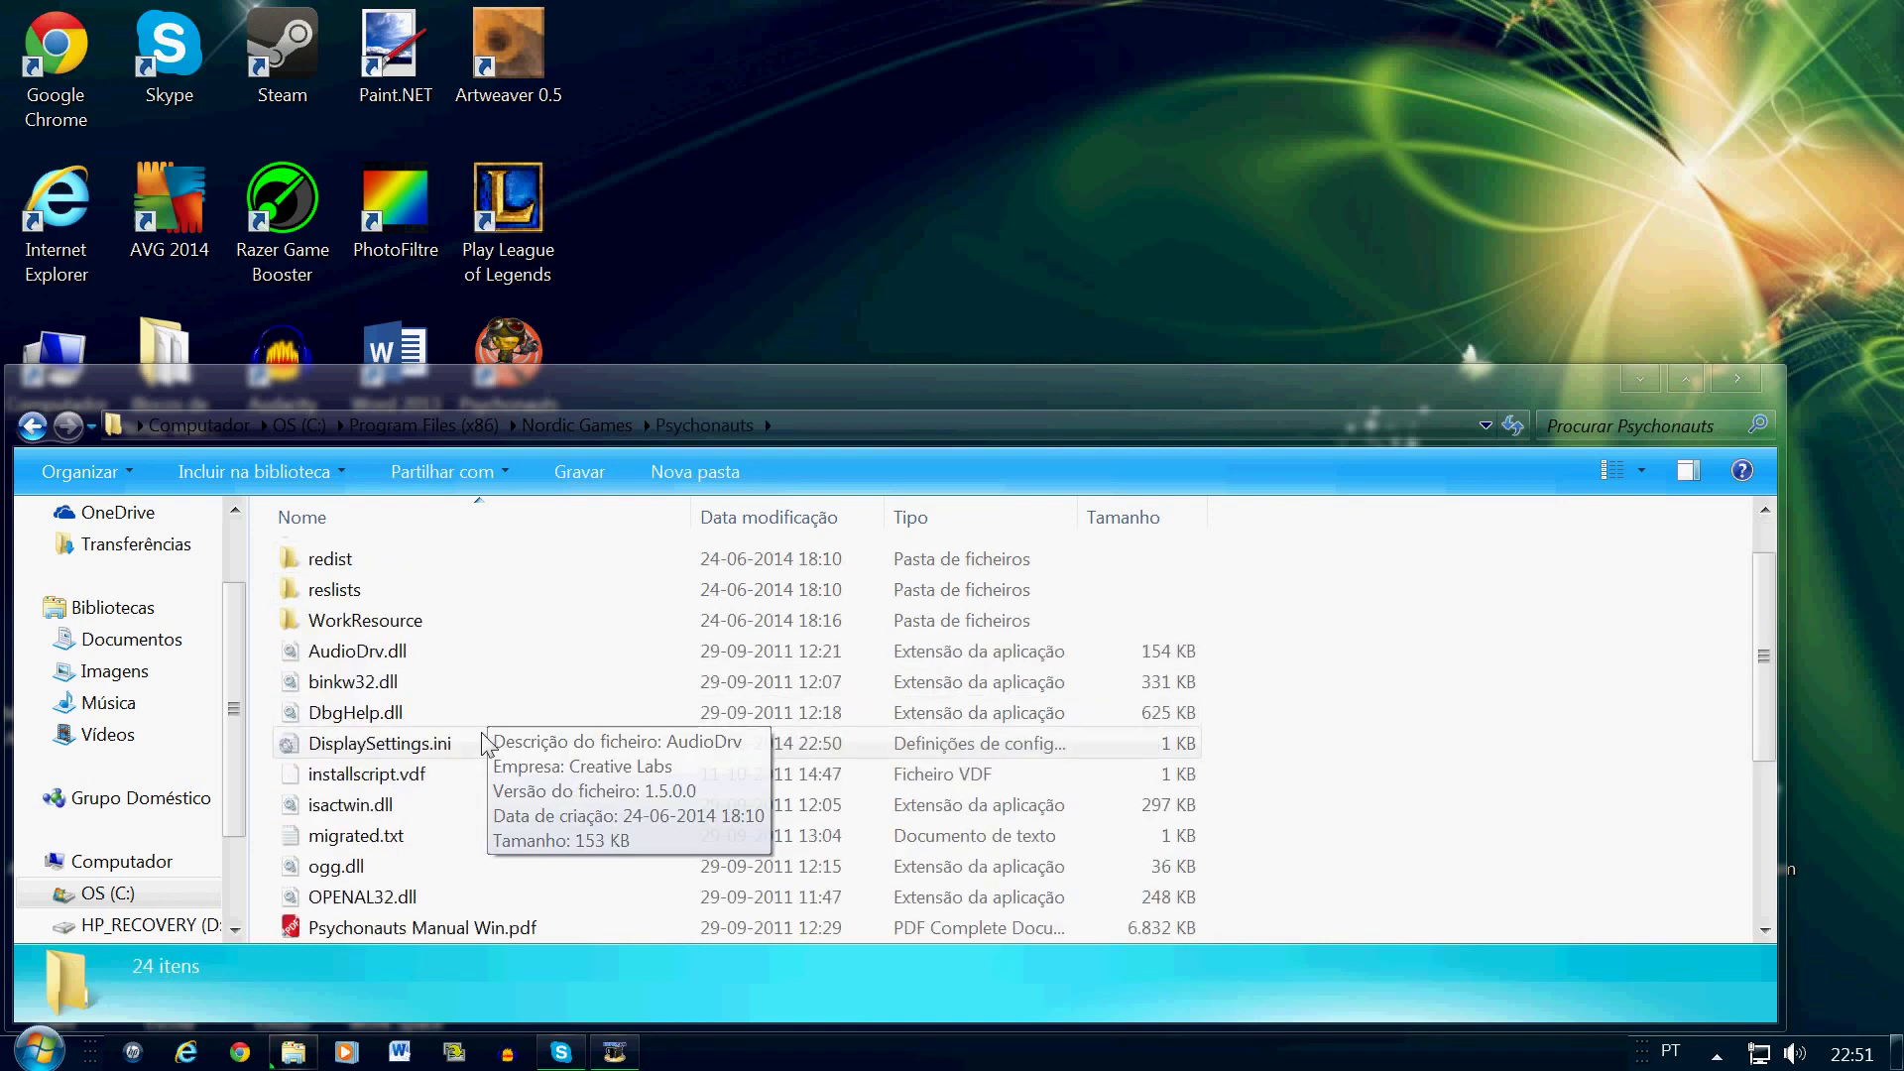
{"action": "double_click", "coordinate": [447, 740]}
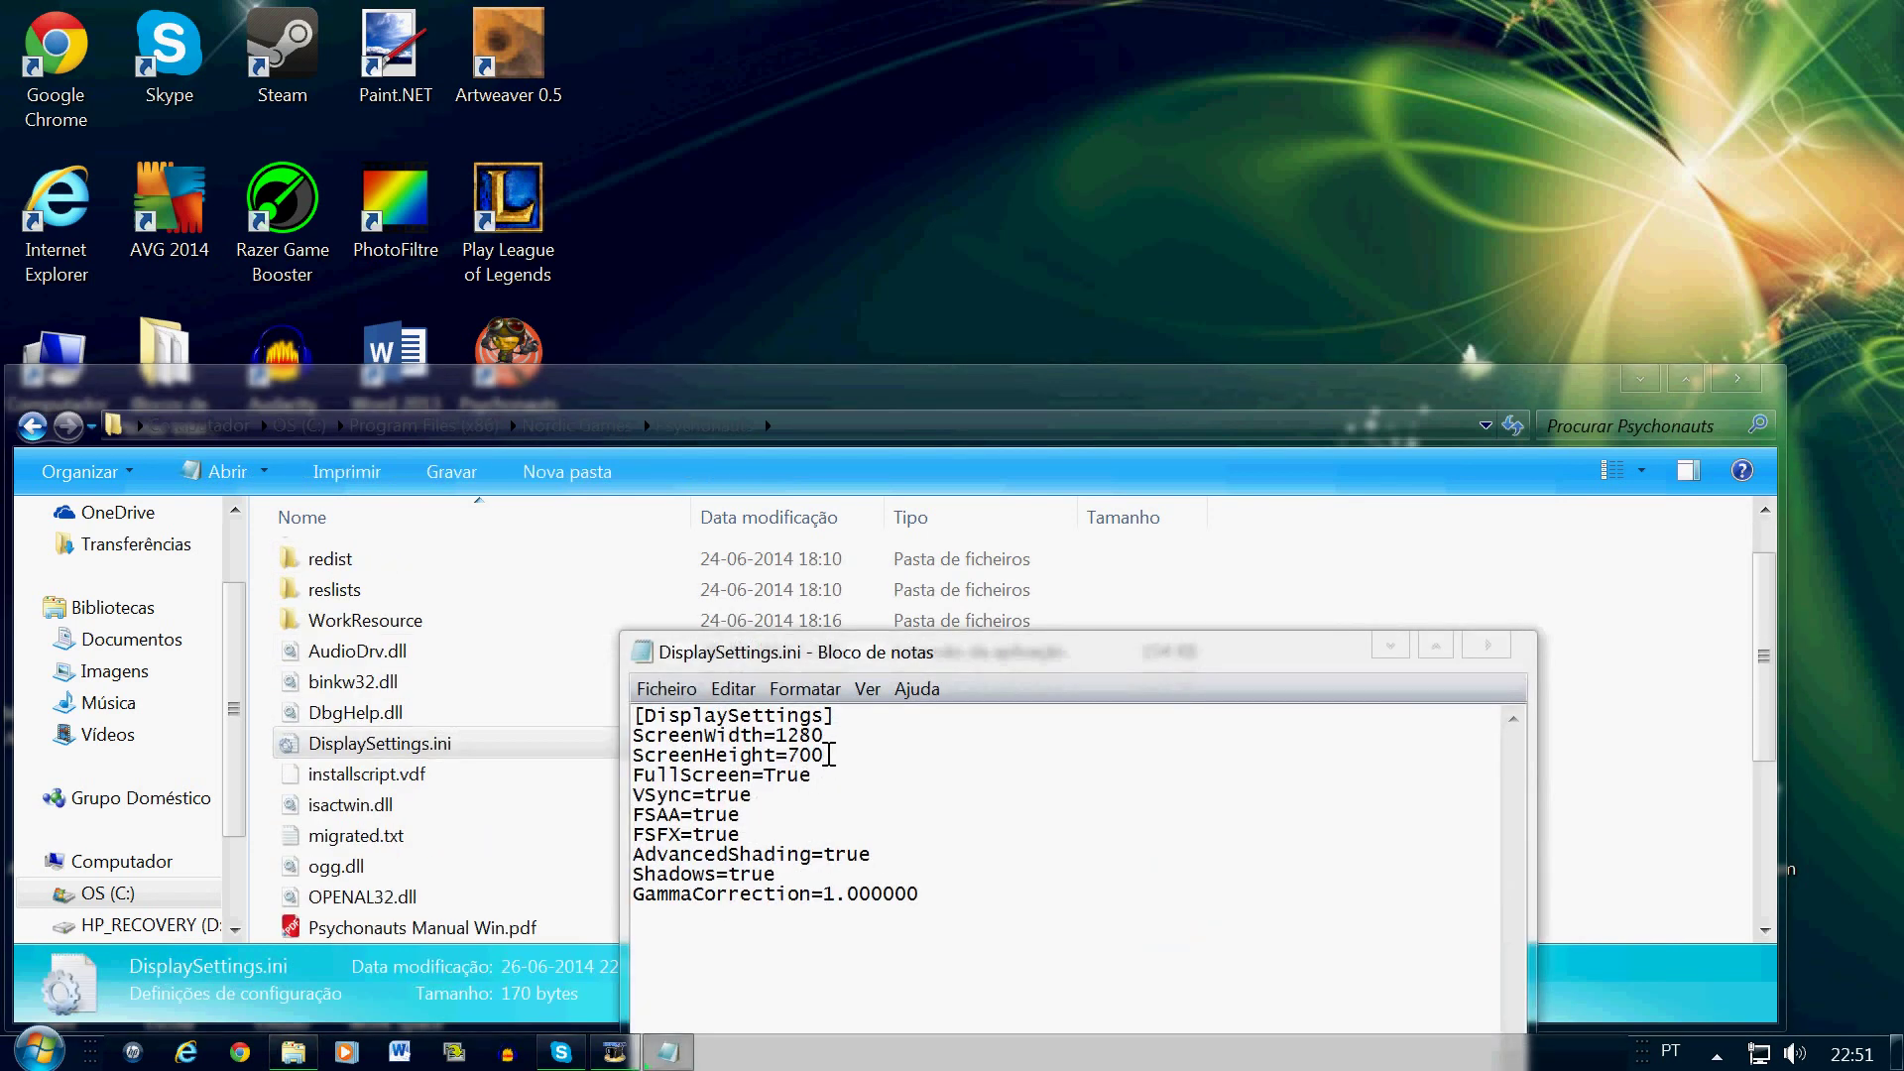
Step: Change the FullScreen value in DisplaySettings.ini from True to False
{"action": "mouse_move", "coordinate": [832, 754]}
{"action": "left_mouse_down"}
{"action": "mouse_move", "coordinate": [646, 731]}
{"action": "mouse_move", "coordinate": [833, 748]}
{"action": "left_mouse_up"}
{"action": "left_click", "coordinate": [818, 776]}
{"action": "key", "text": "BackSpace"}
{"action": "key", "text": "BackSpace"}
{"action": "key", "text": "BackSpace"}
{"action": "key", "text": "BackSpace"}
{"action": "type", "text": "Fa"}
{"action": "type", "text": "ls"}
Step: Save DisplaySettings.ini, then close Notepad and the Psychonauts folder window
{"action": "left_click", "coordinate": [666, 688]}
{"action": "left_click", "coordinate": [722, 788]}
{"action": "left_click", "coordinate": [1487, 645]}
{"action": "left_click", "coordinate": [1738, 377]}
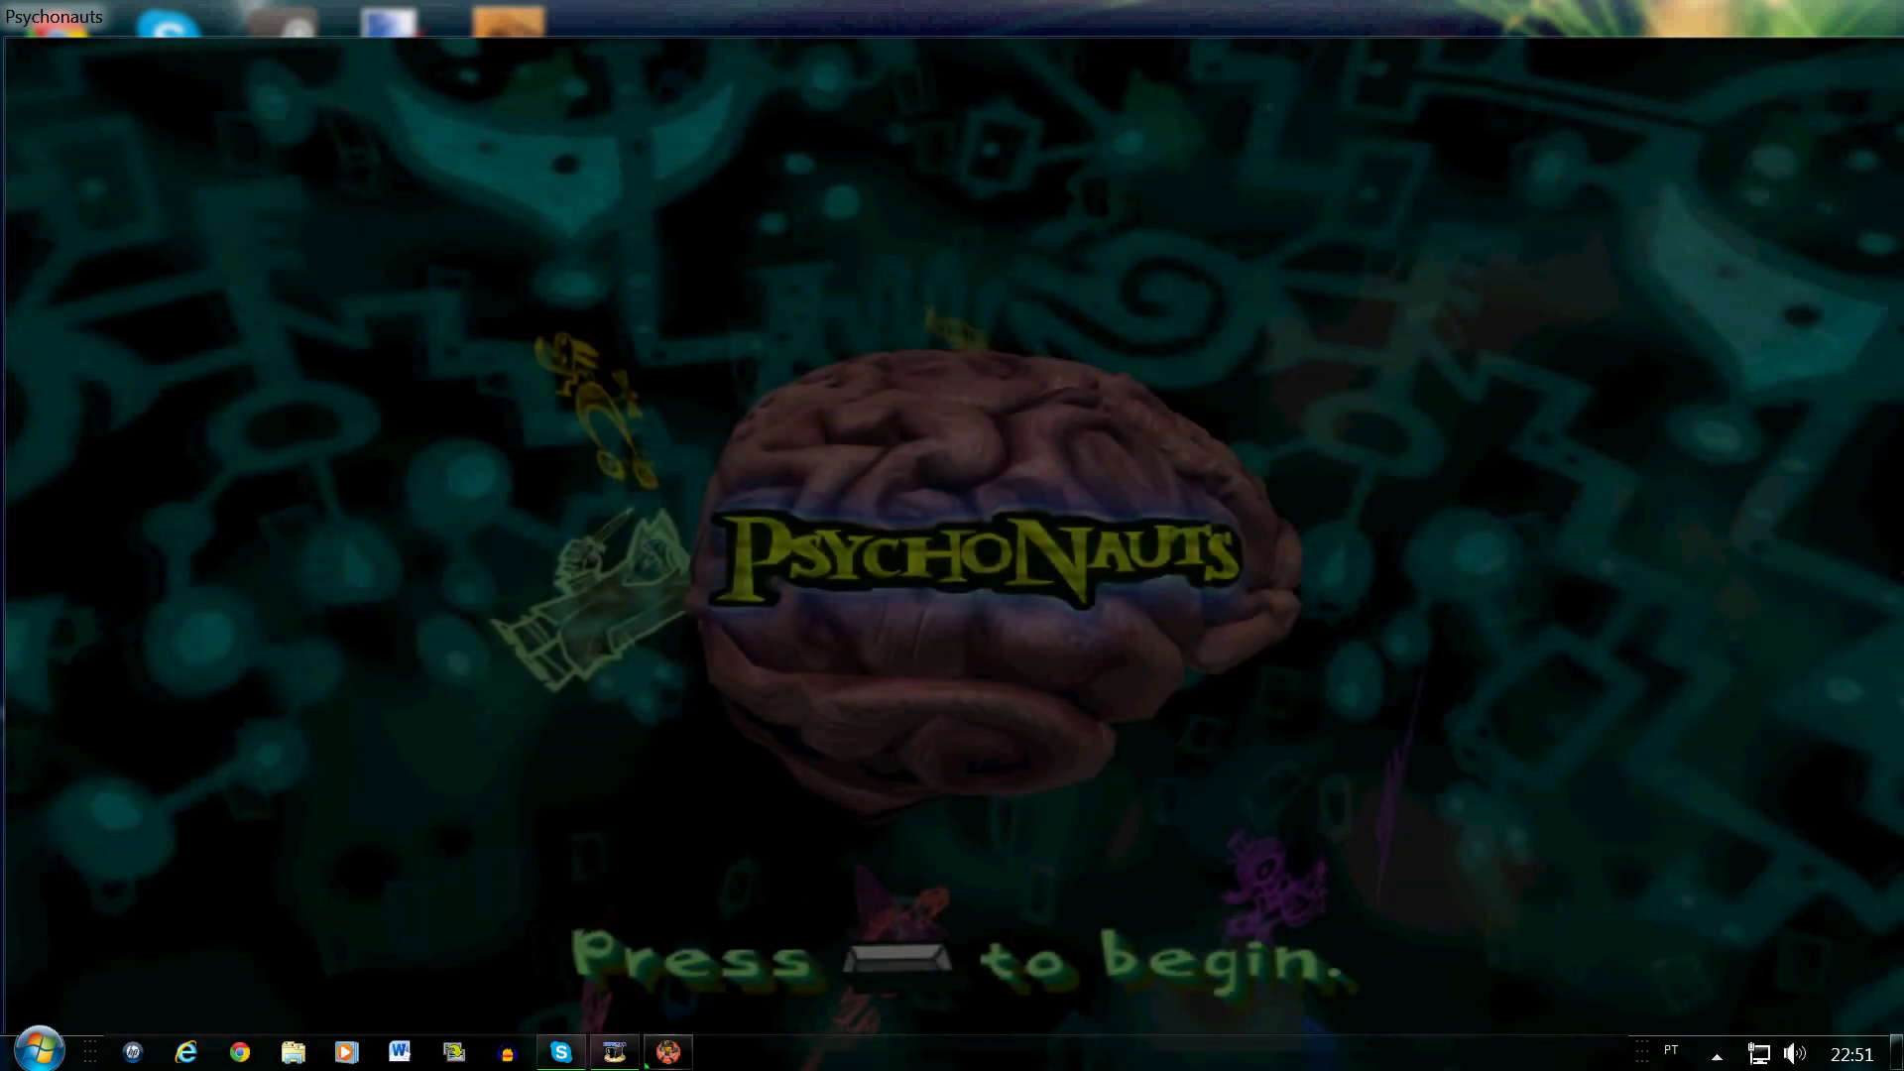
{"action": "key", "text": "ctrl+shift+Escape"}
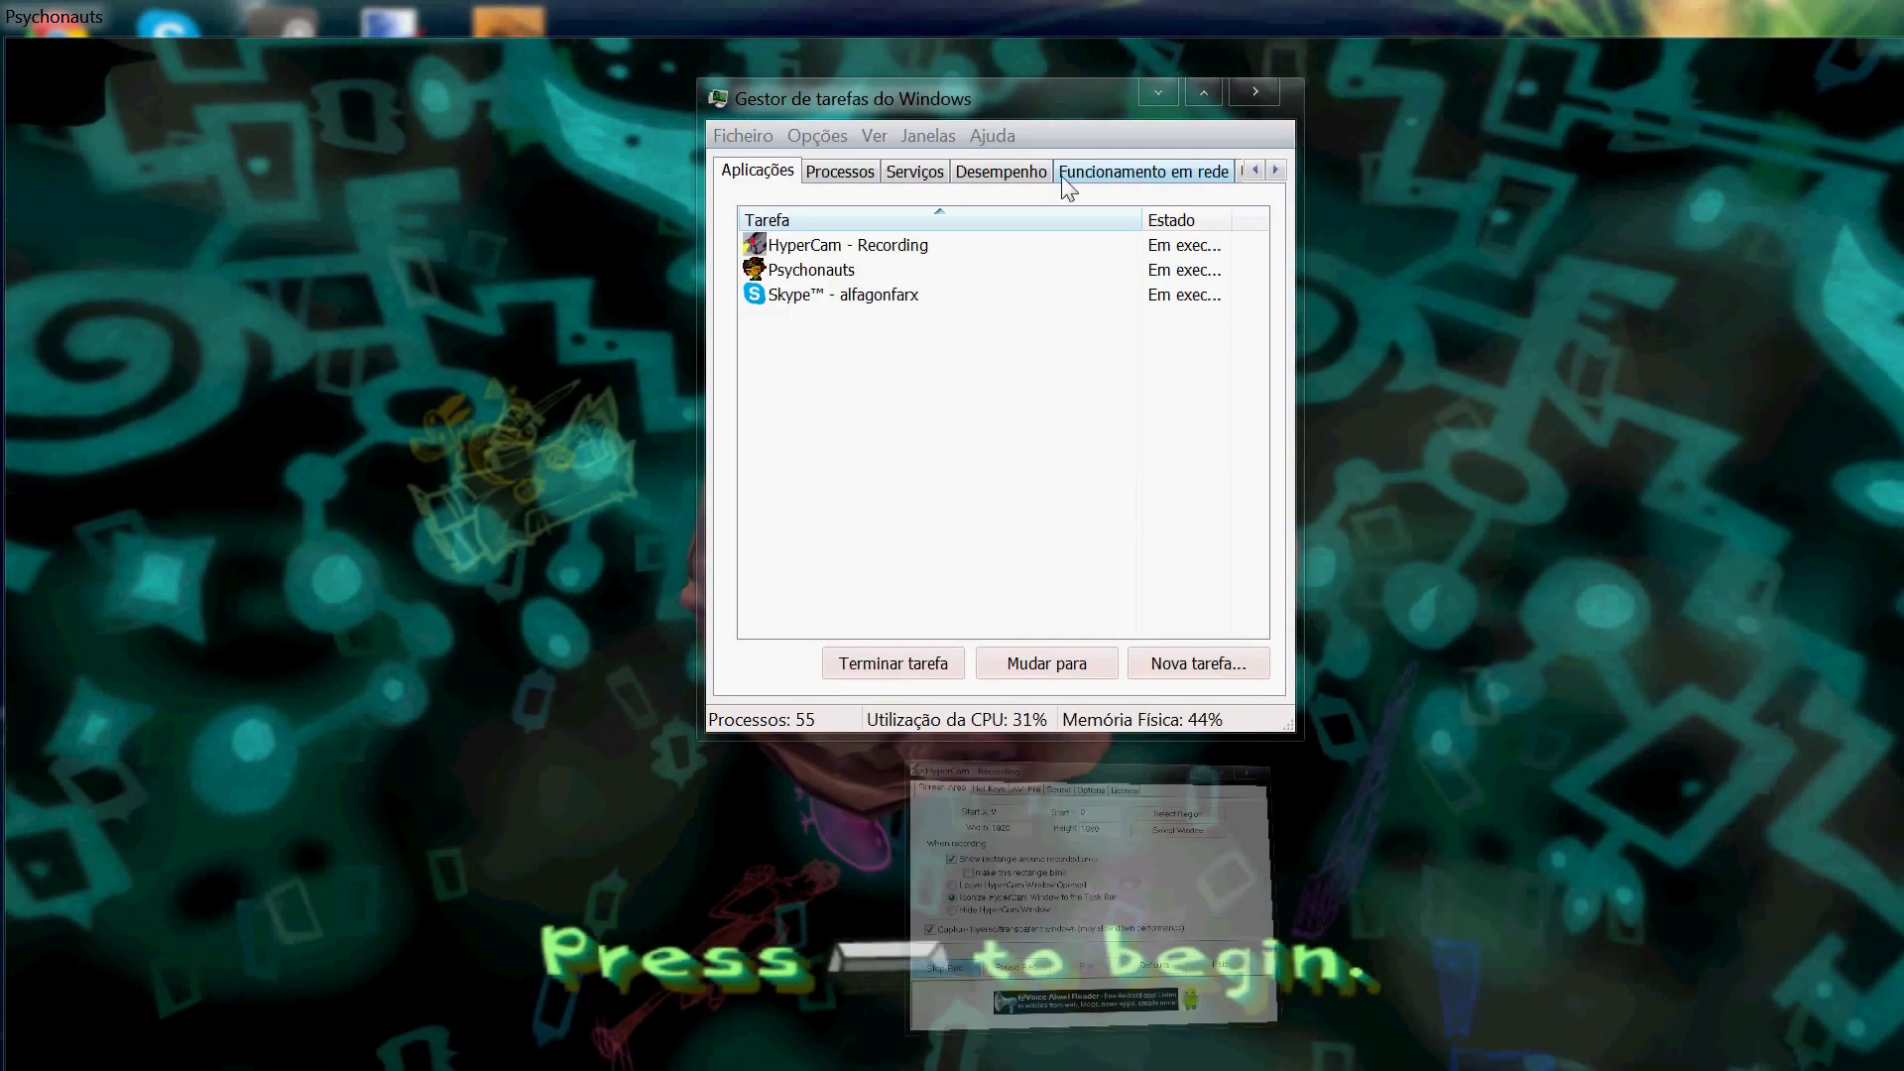
{"action": "left_click", "coordinate": [811, 269]}
{"action": "left_click", "coordinate": [893, 662]}
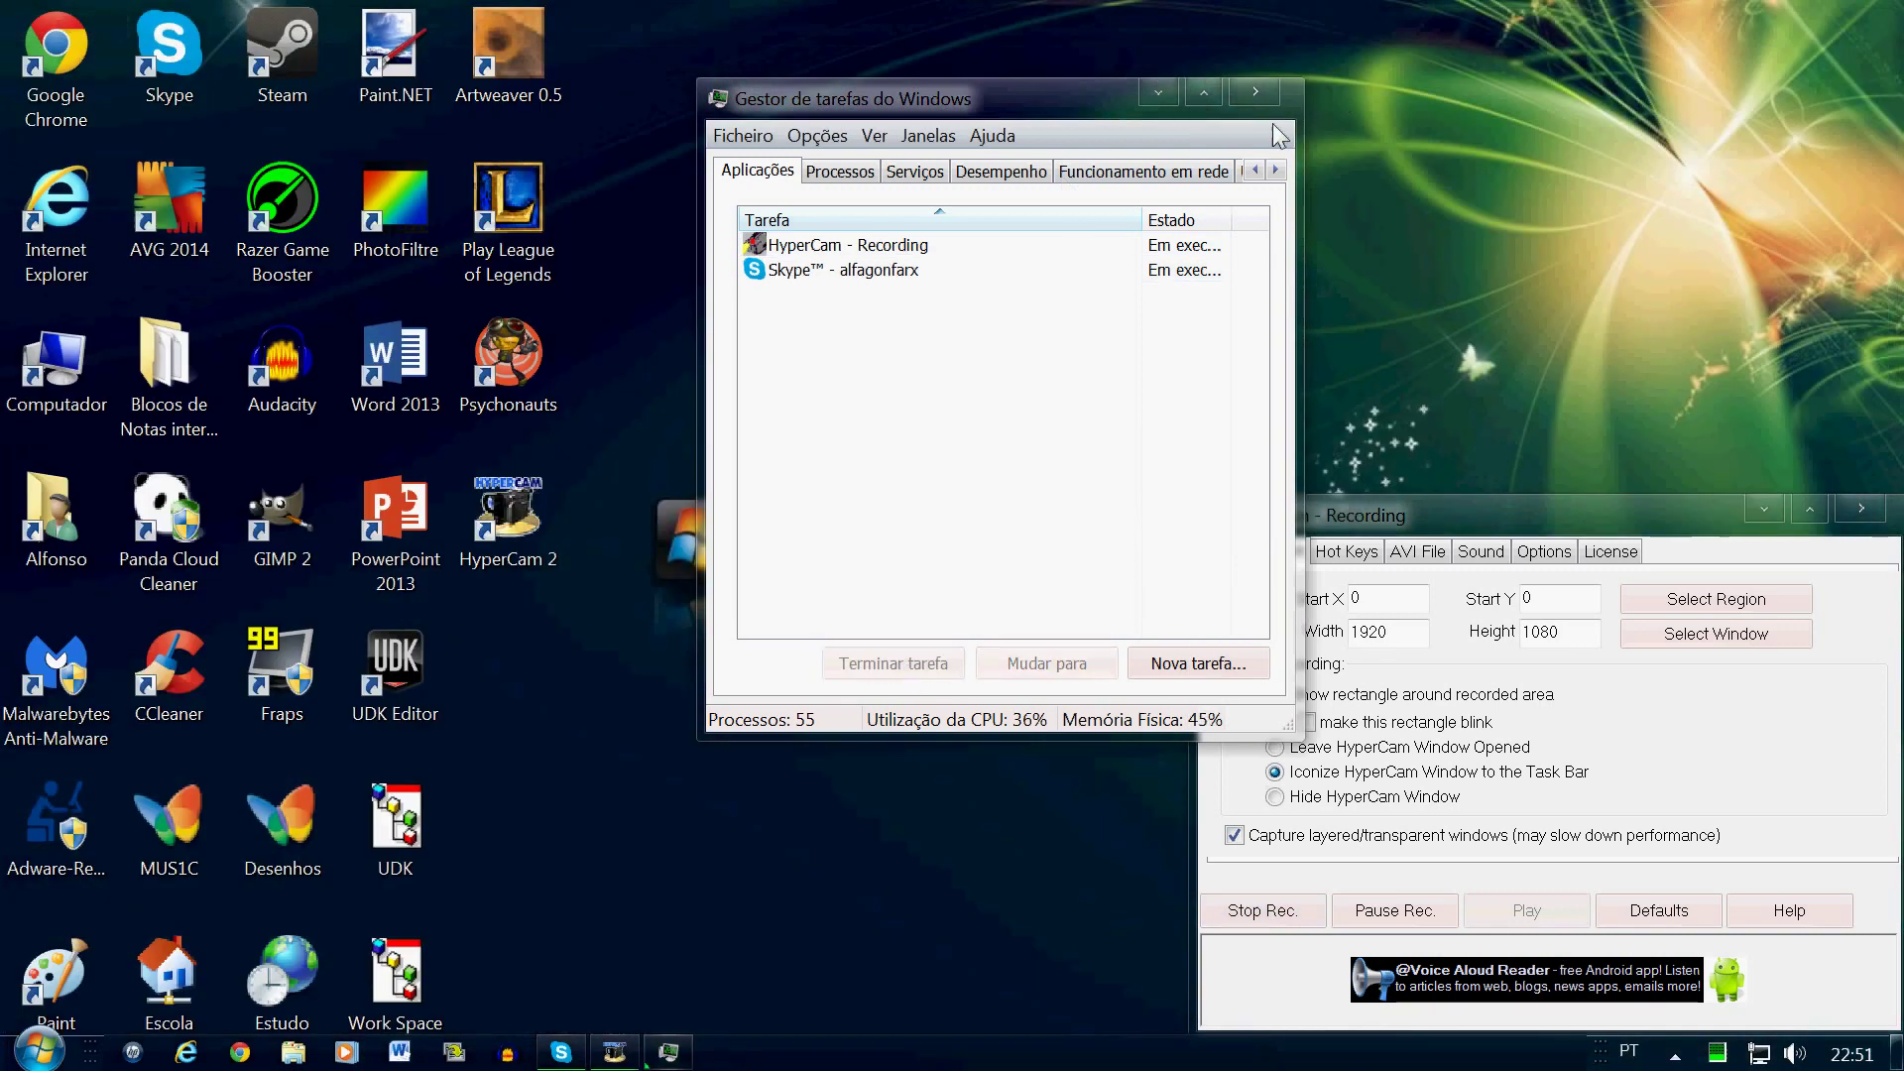
{"action": "left_click", "coordinate": [1254, 93]}
{"action": "left_click", "coordinate": [1762, 510]}
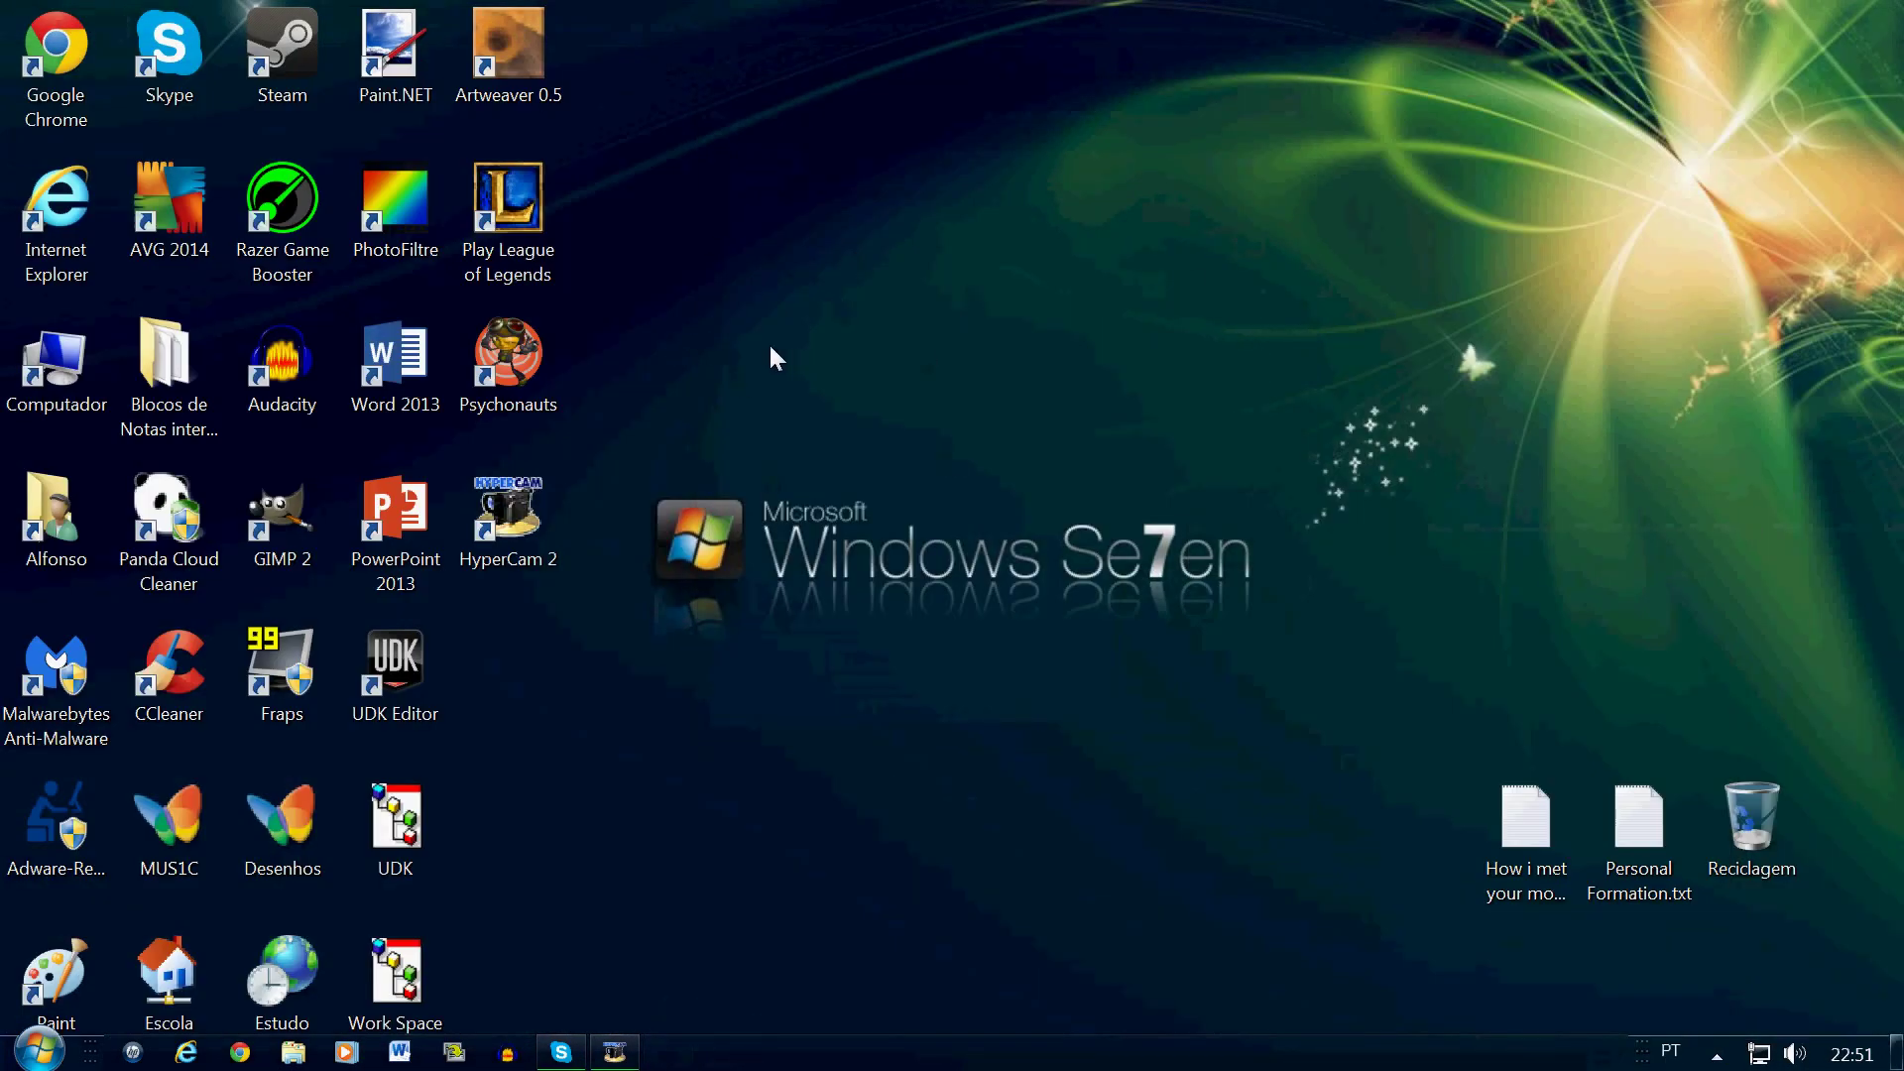
Step: Reopen DisplaySettings.ini from C:\Program Files (x86)\Nordic Games\Psychonauts
{"action": "double_click", "coordinate": [56, 365]}
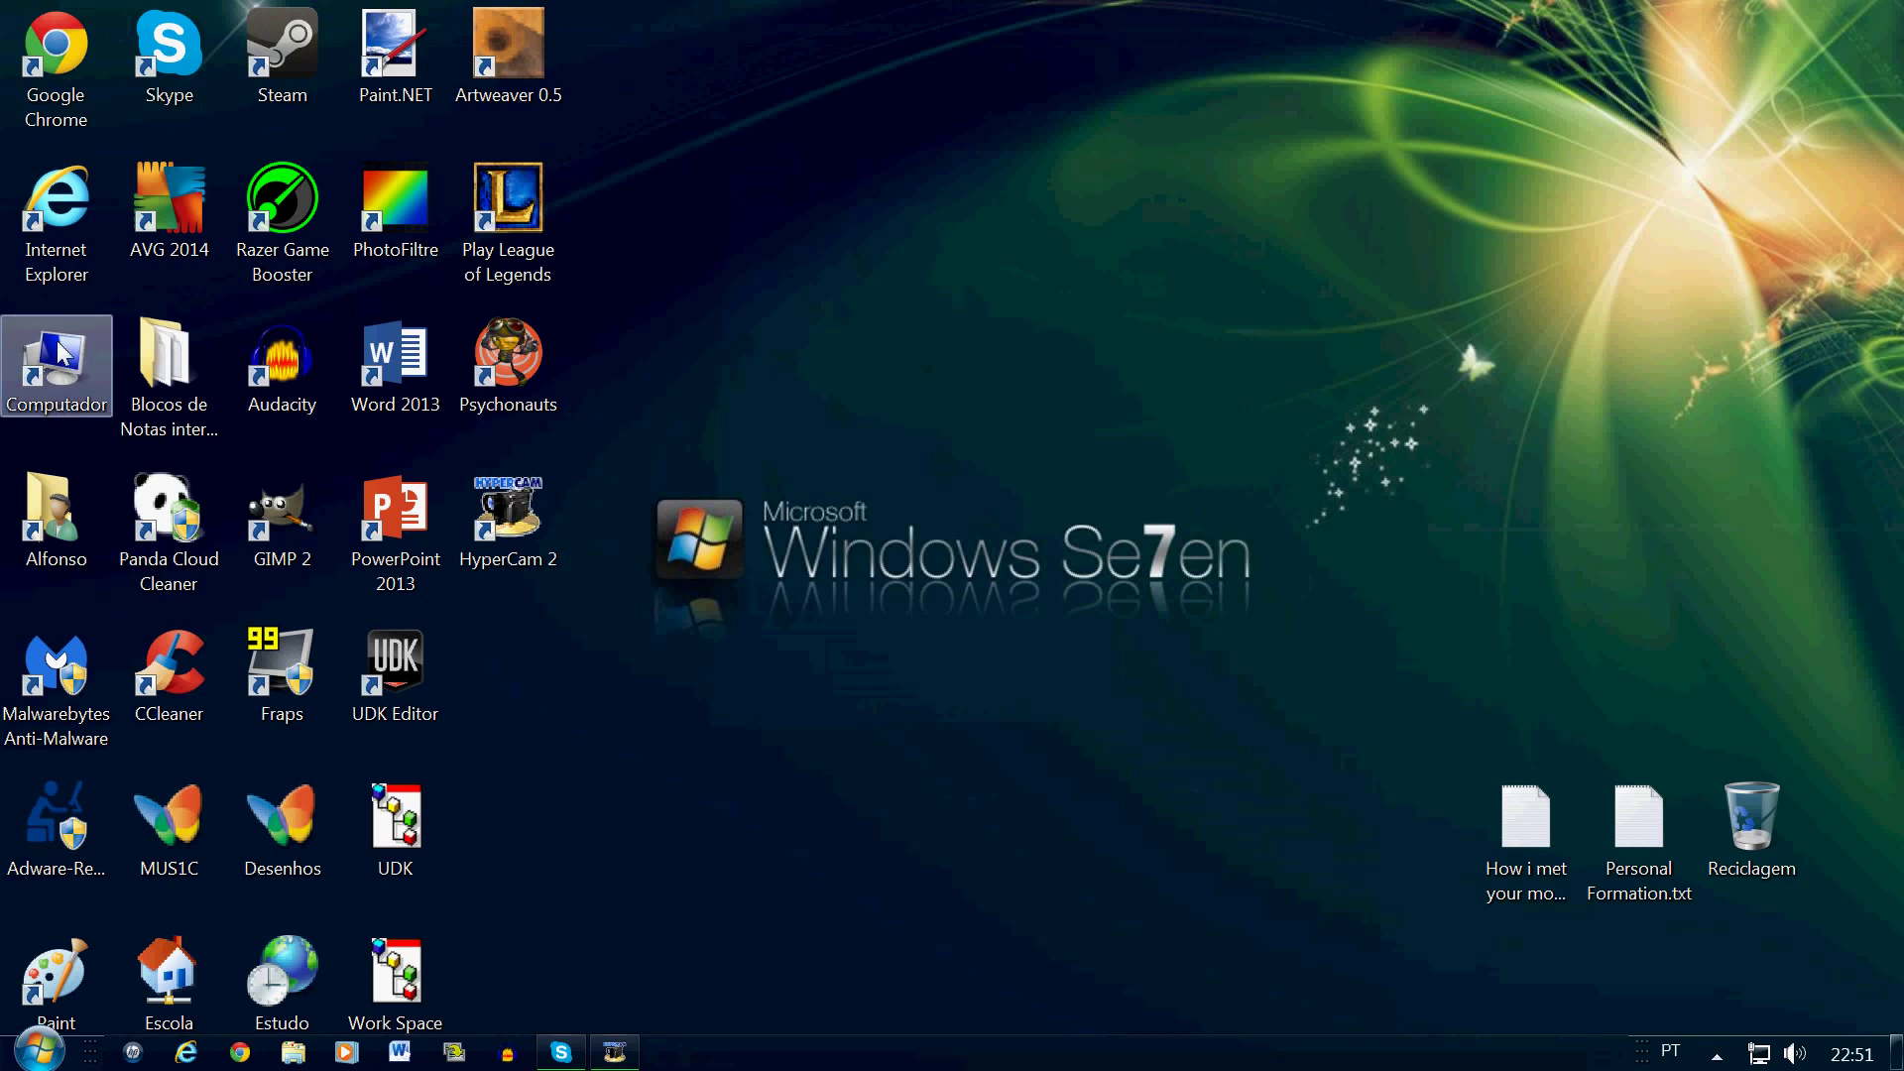
{"action": "double_click", "coordinate": [577, 602]}
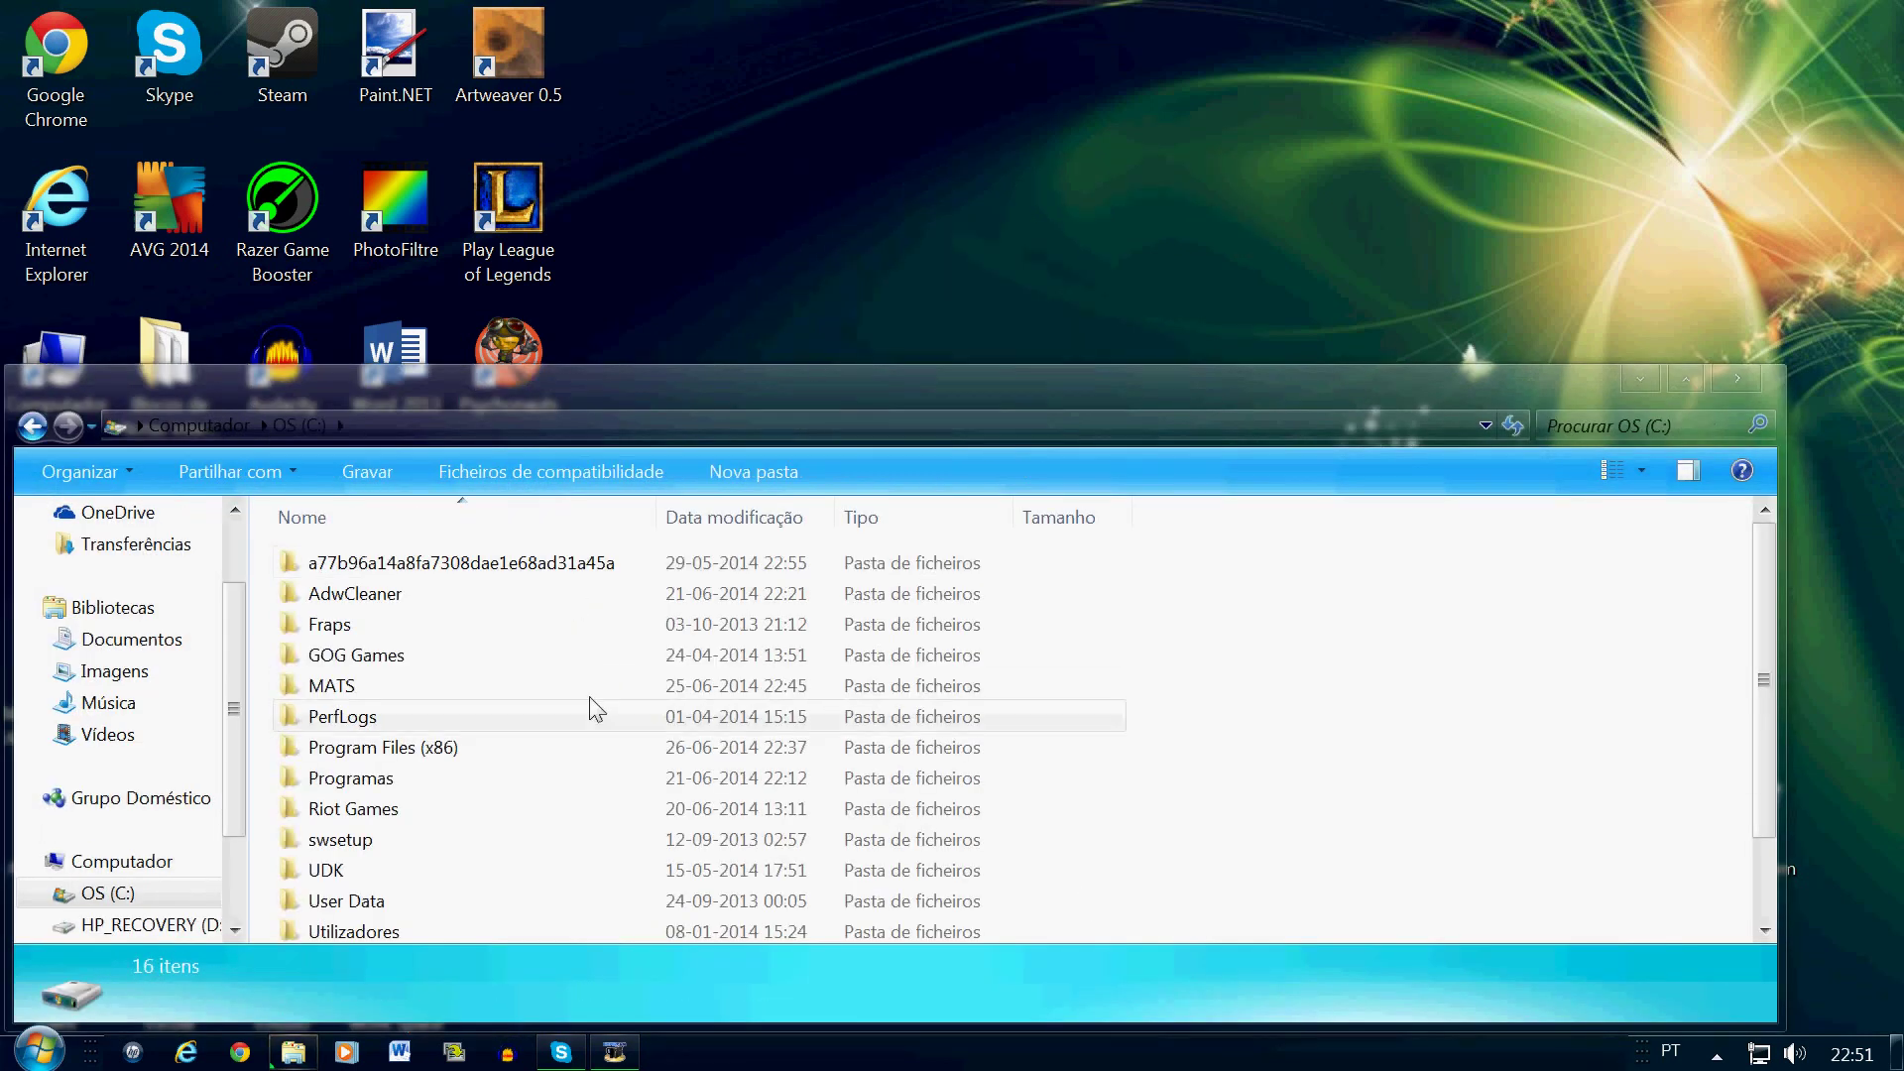
{"action": "double_click", "coordinate": [515, 748]}
{"action": "scroll", "coordinate": [433, 803], "scroll_direction": "down", "scroll_amount": 1}
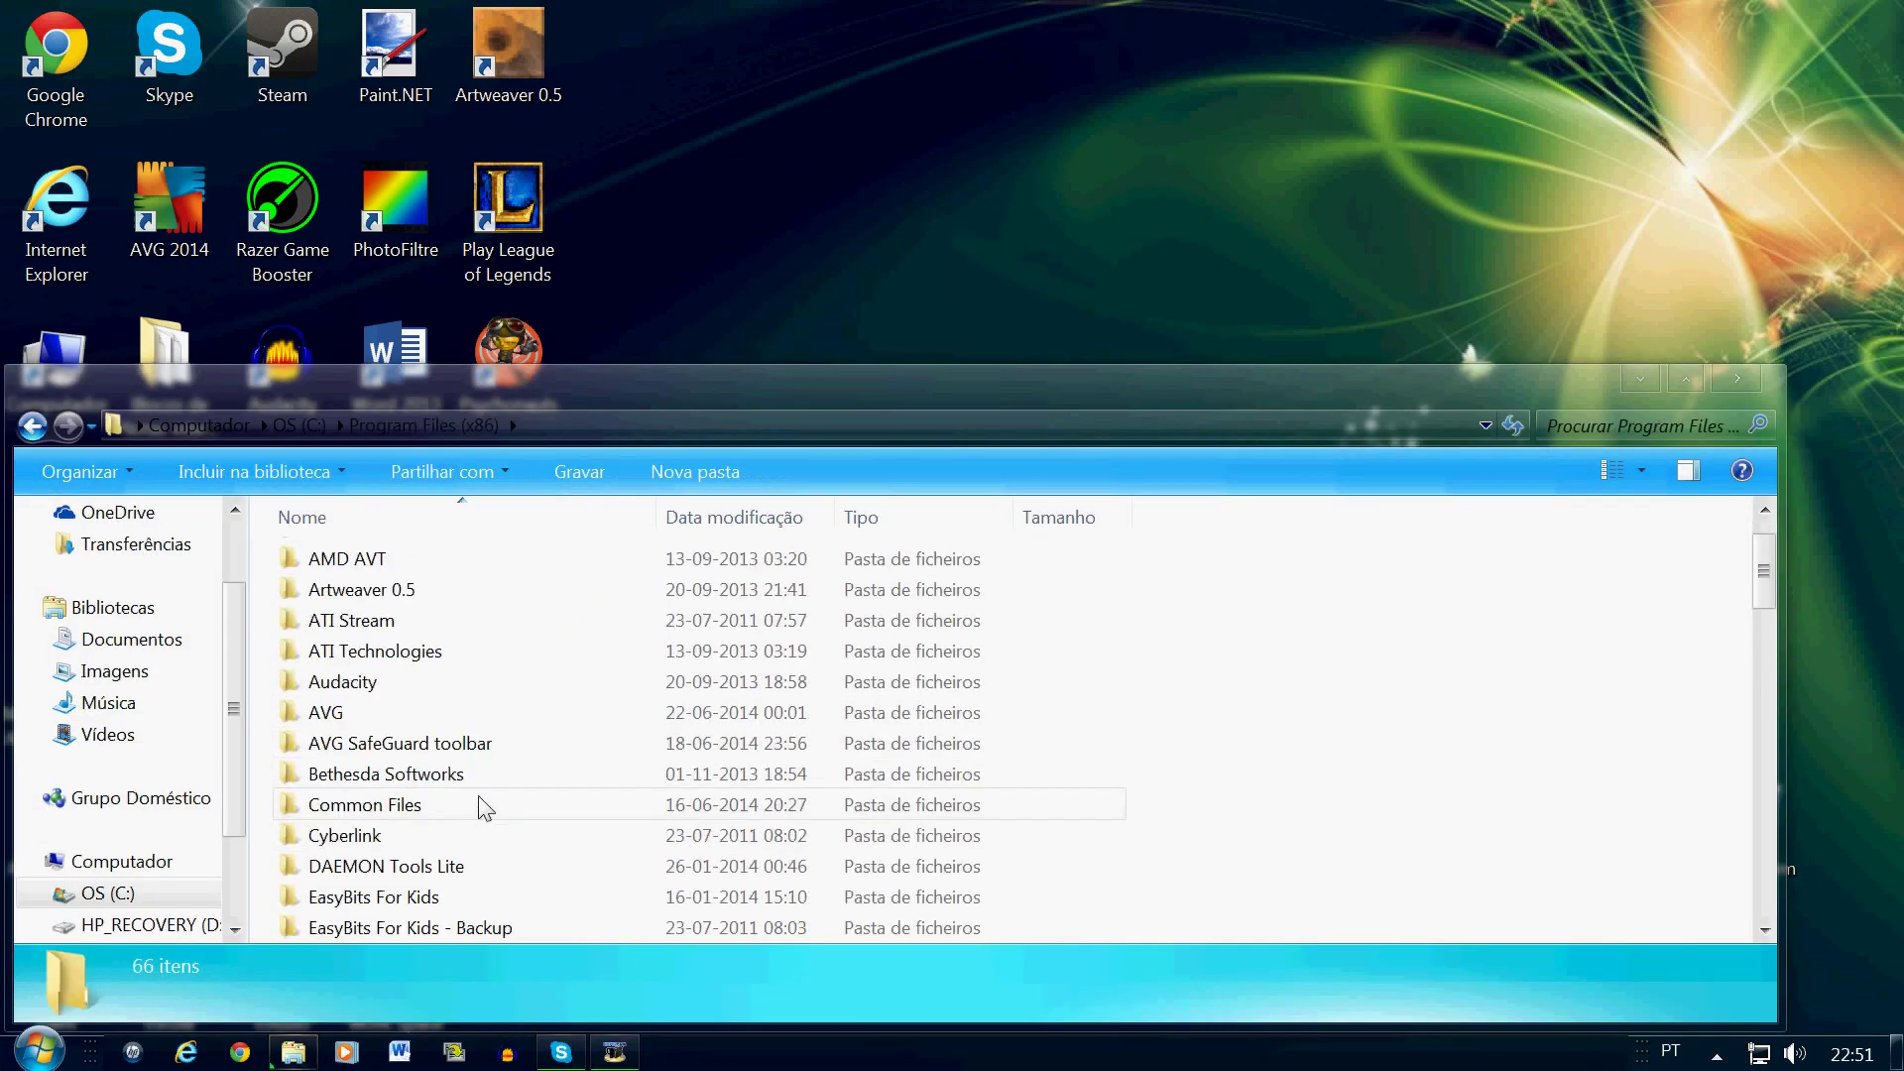
{"action": "key", "text": "n"}
{"action": "double_click", "coordinate": [380, 562]}
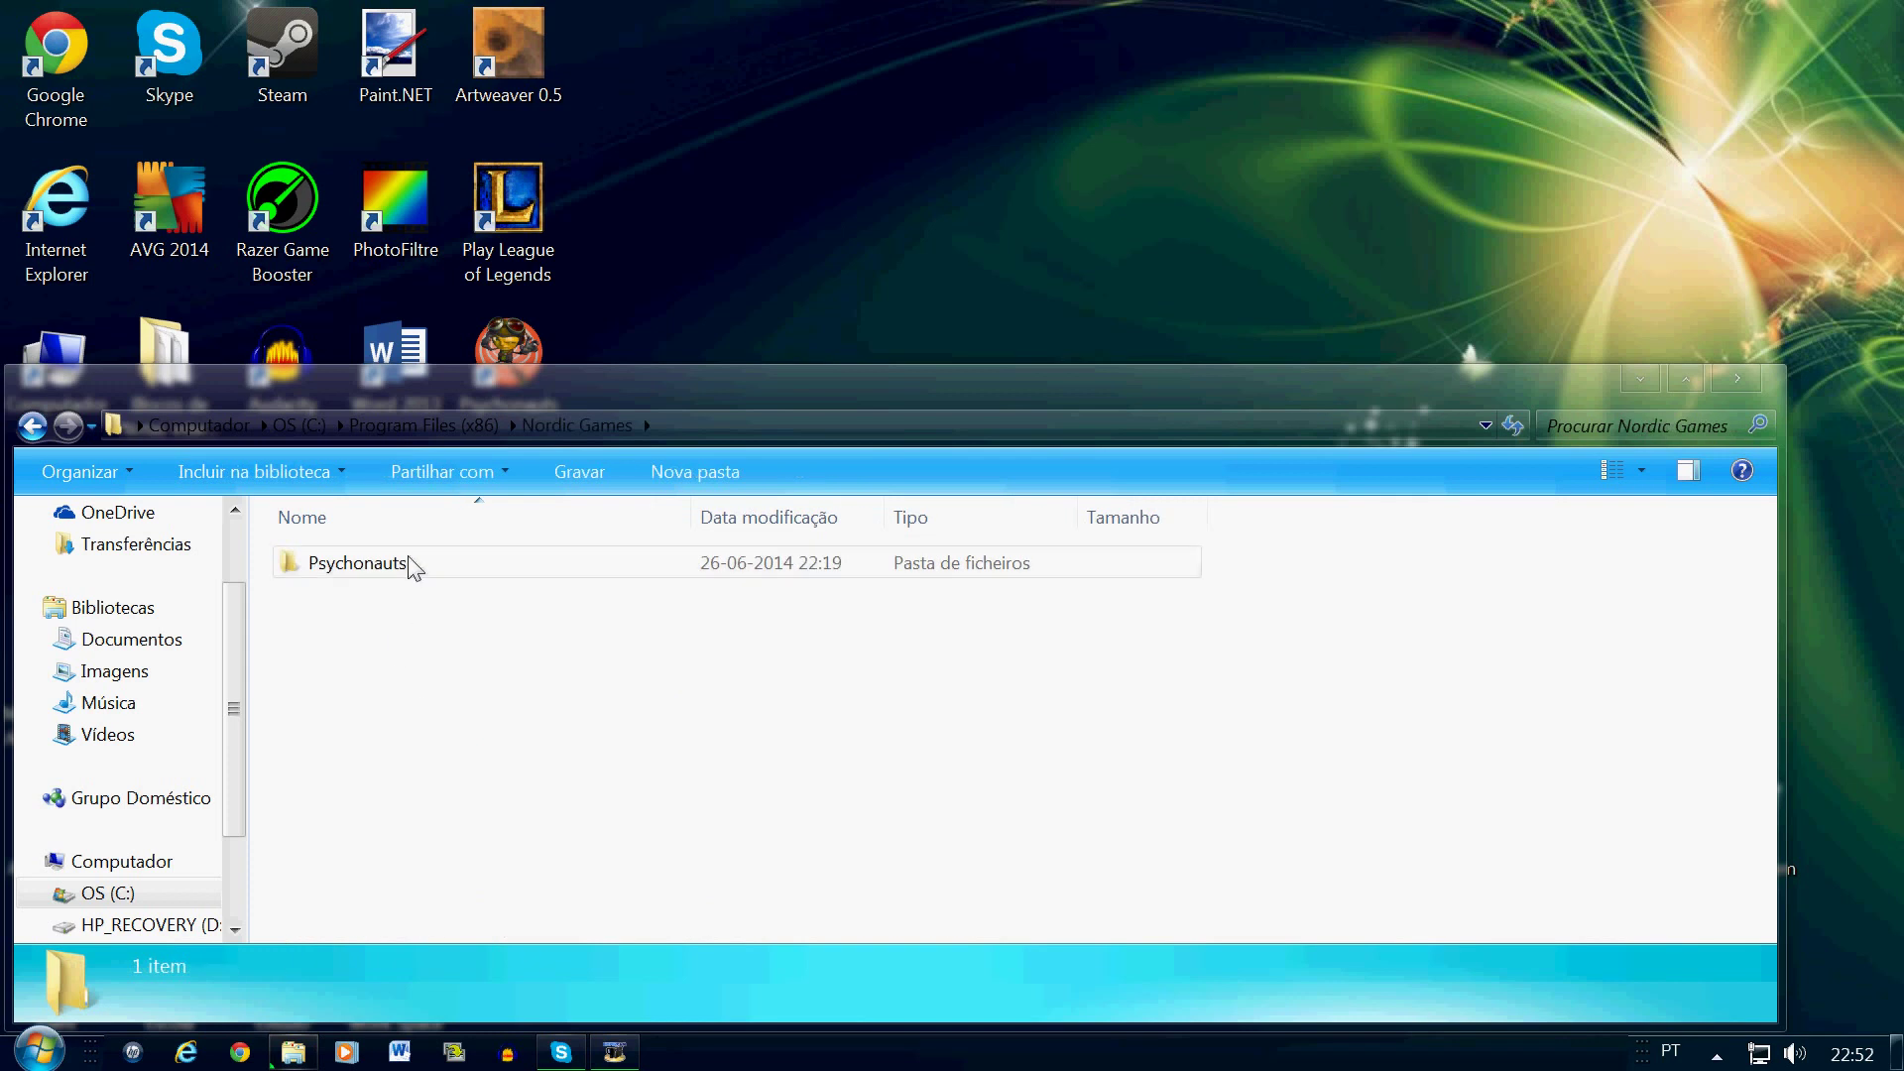
{"action": "double_click", "coordinate": [412, 562]}
{"action": "double_click", "coordinate": [375, 803]}
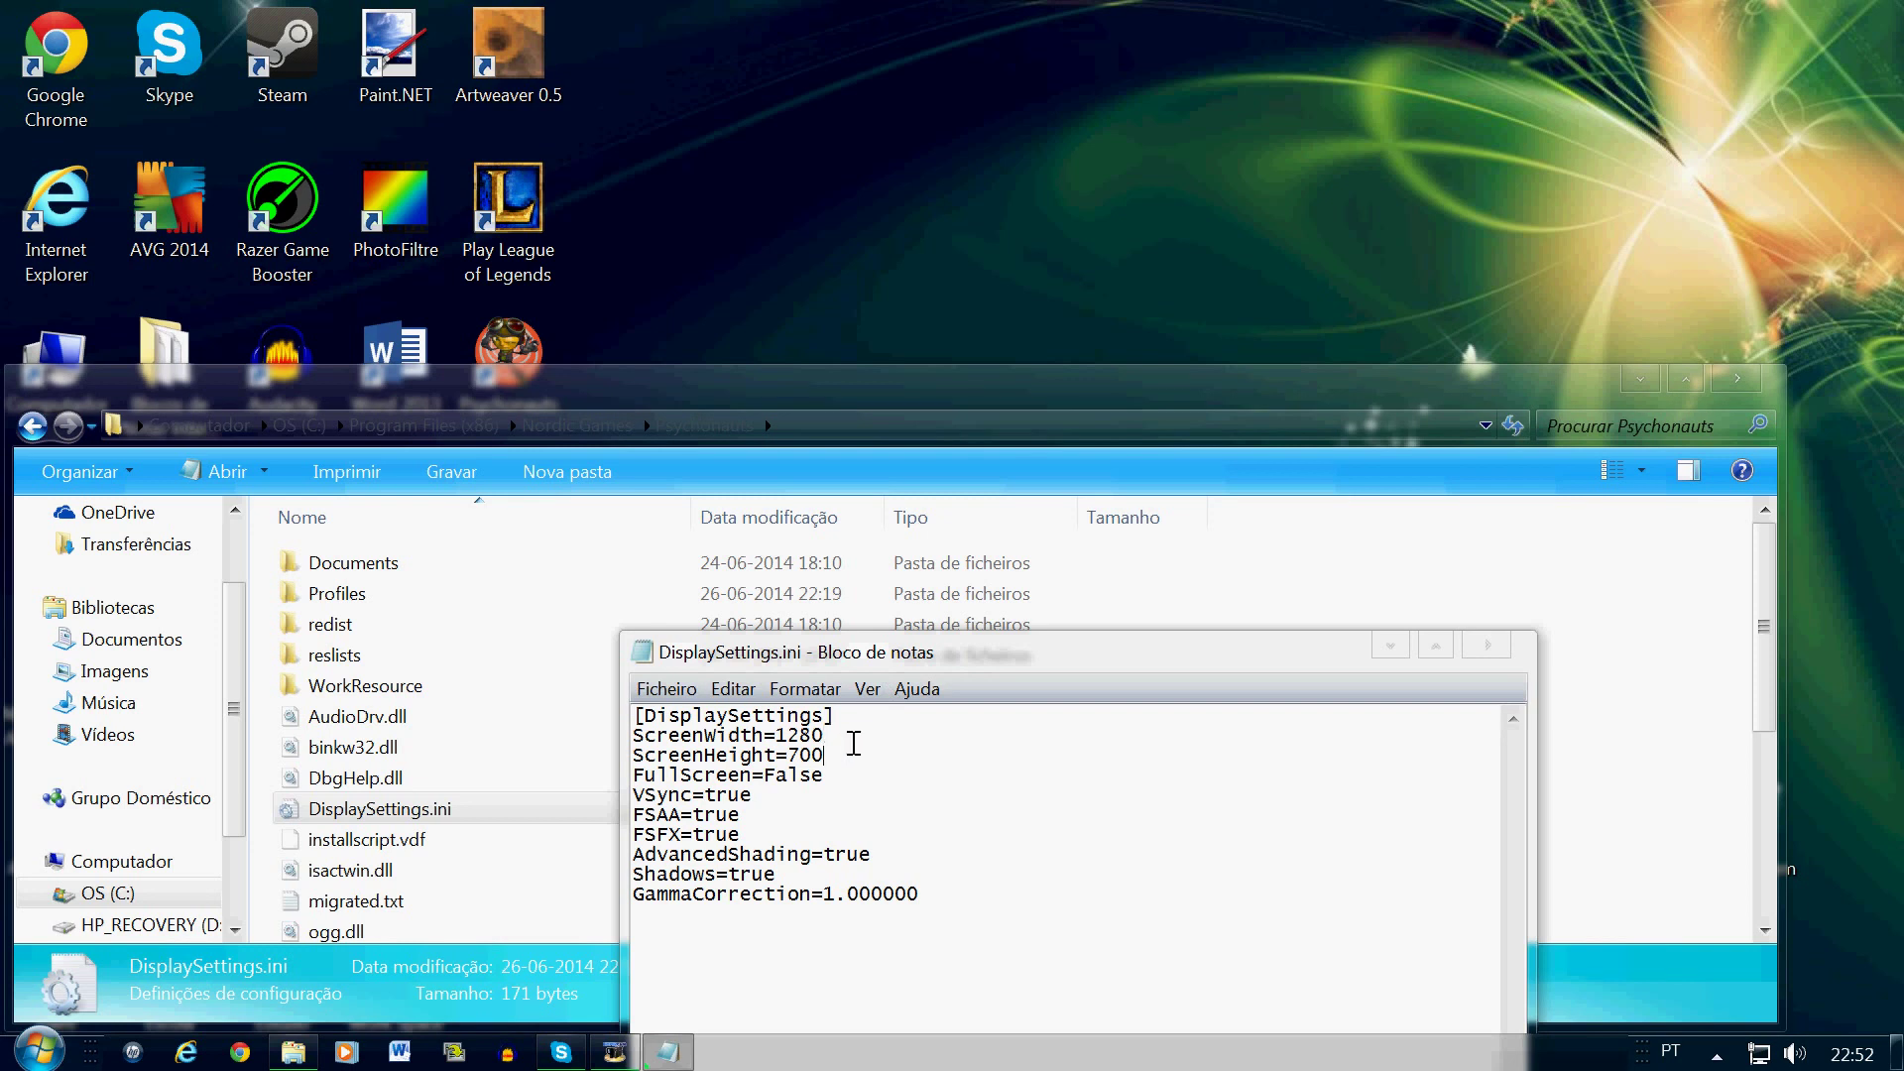
{"action": "type", "text": "20"}
Step: Set FullScreen back to True and ScreenHeight to 720 in DisplaySettings.ini
{"action": "left_click", "coordinate": [851, 779]}
{"action": "key", "text": "BackSpace"}
{"action": "type", "text": "True"}
{"action": "left_click_drag", "start_coordinate": [825, 753], "coordinate": [602, 735]}
Step: Save the edited DisplaySettings.ini and close Notepad
{"action": "left_click", "coordinate": [654, 691]}
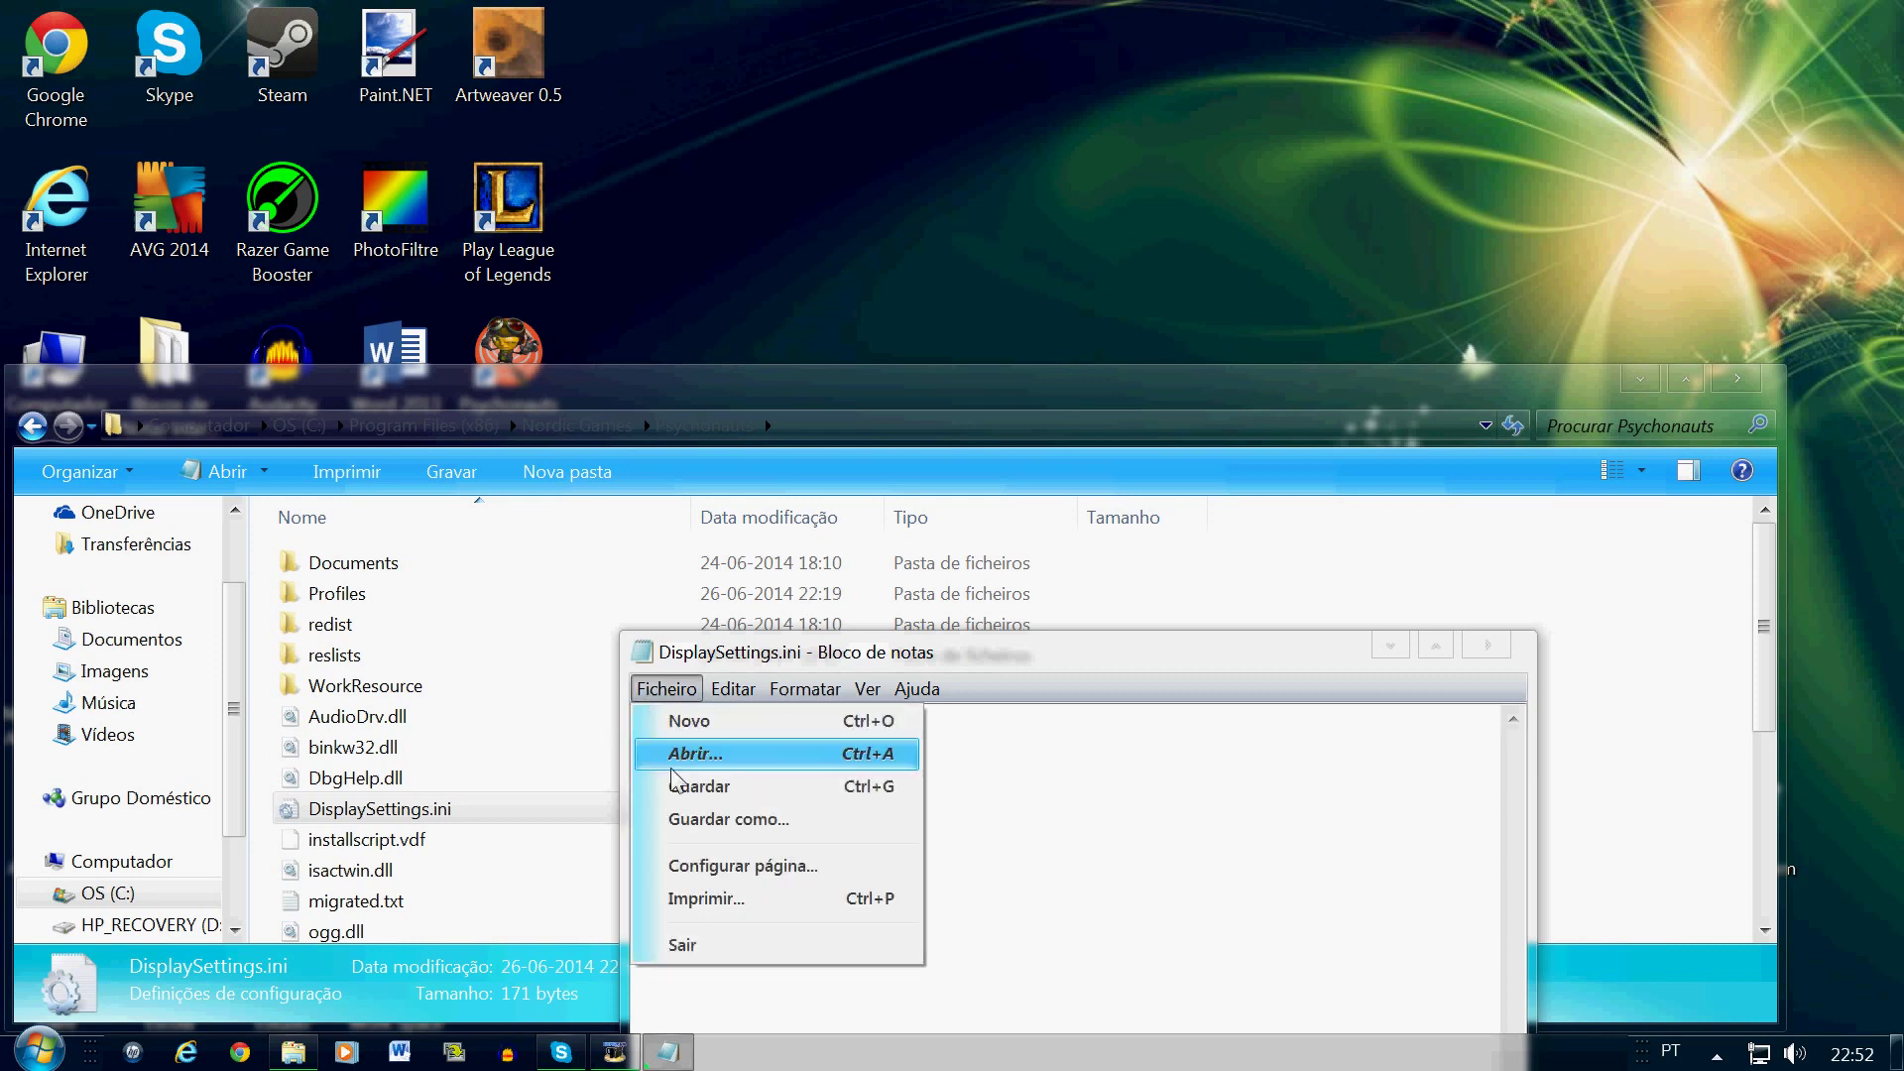
{"action": "left_click", "coordinate": [673, 785]}
{"action": "left_click", "coordinate": [1488, 646]}
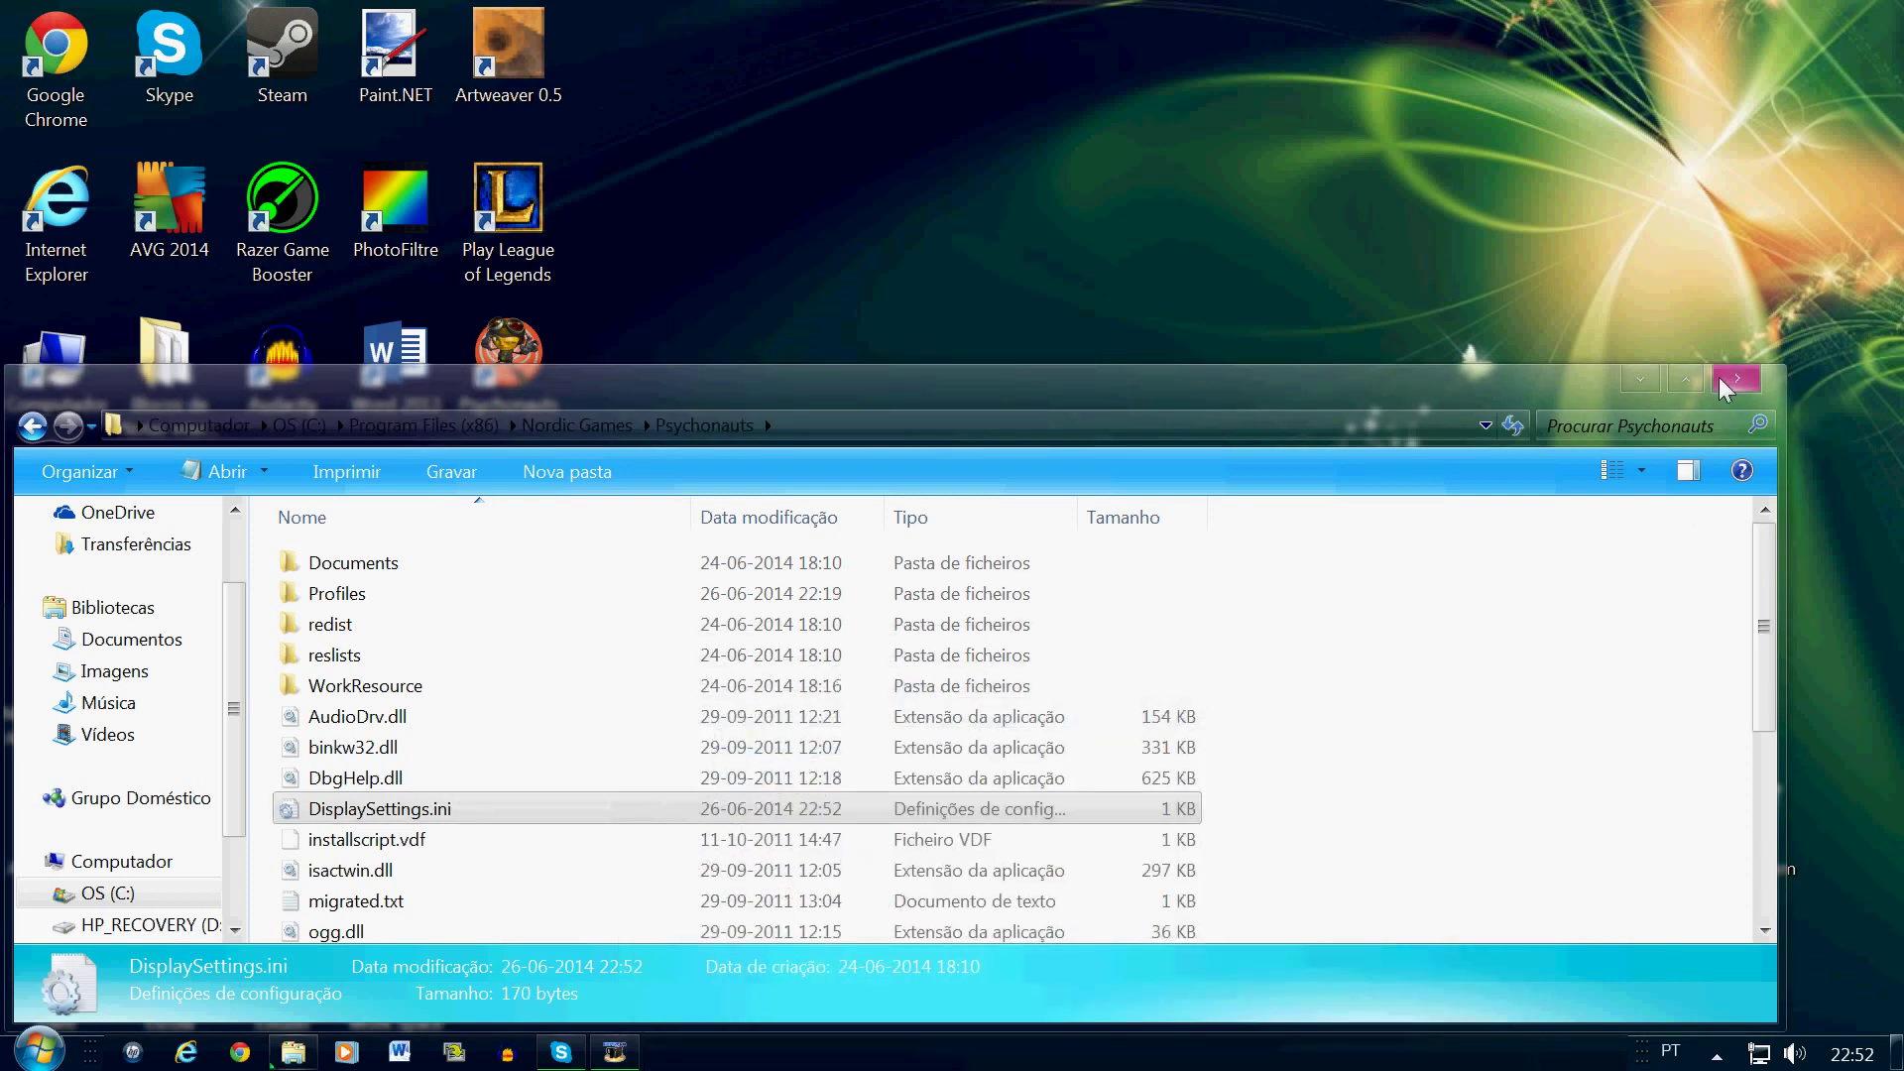